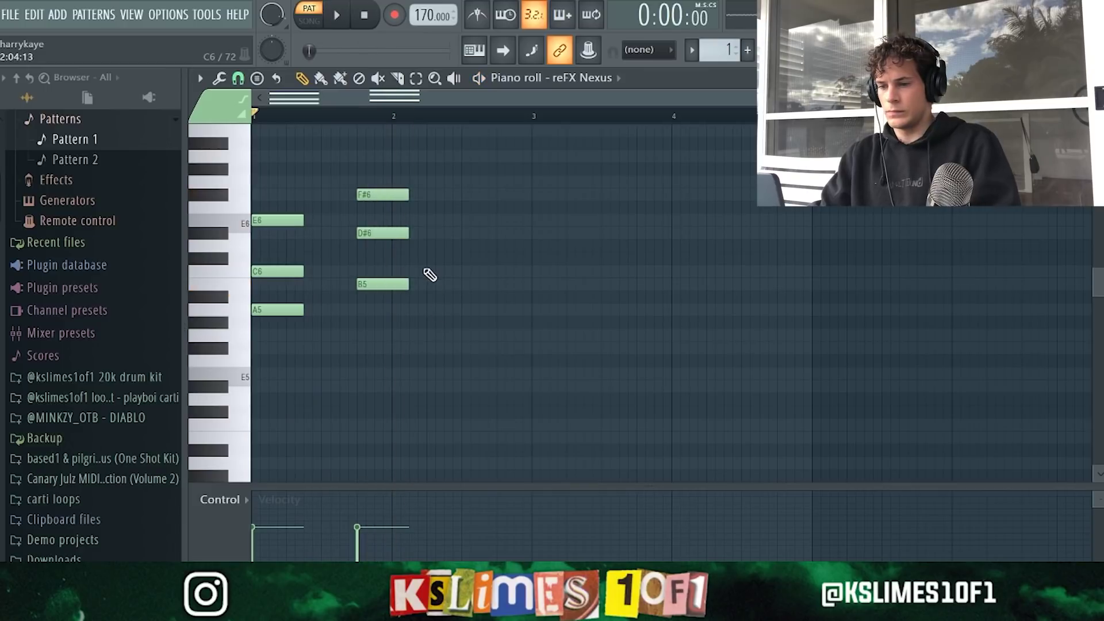
Add a third chord of E6, G6 and B6 after the second, followed directly by a fourth chord of C6, E6 and A6.
left_click(430, 272)
left_click(438, 221)
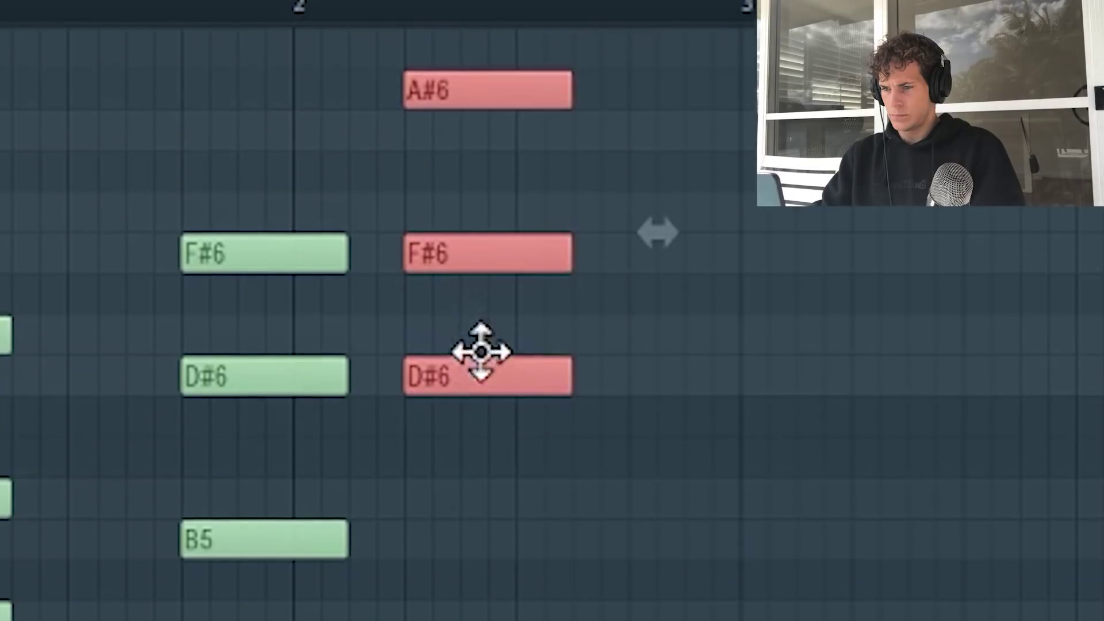
left_click_drag(481, 353, 478, 423)
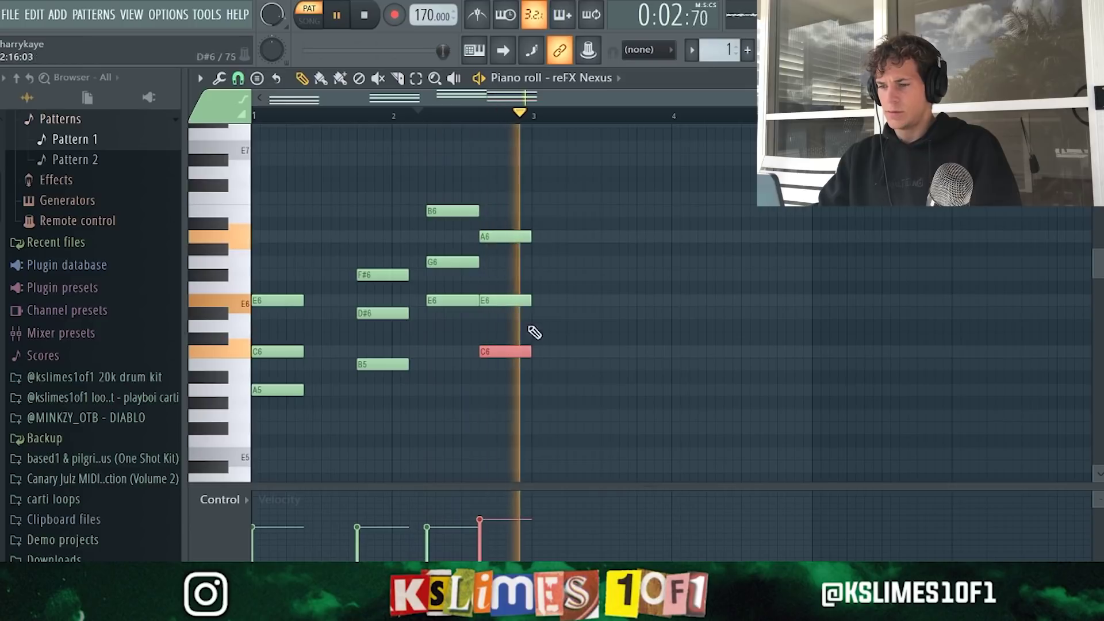
key("space")
Transpose all four chords down one octave and play the progression back.
key("ctrl+a")
key("ctrl+Down")
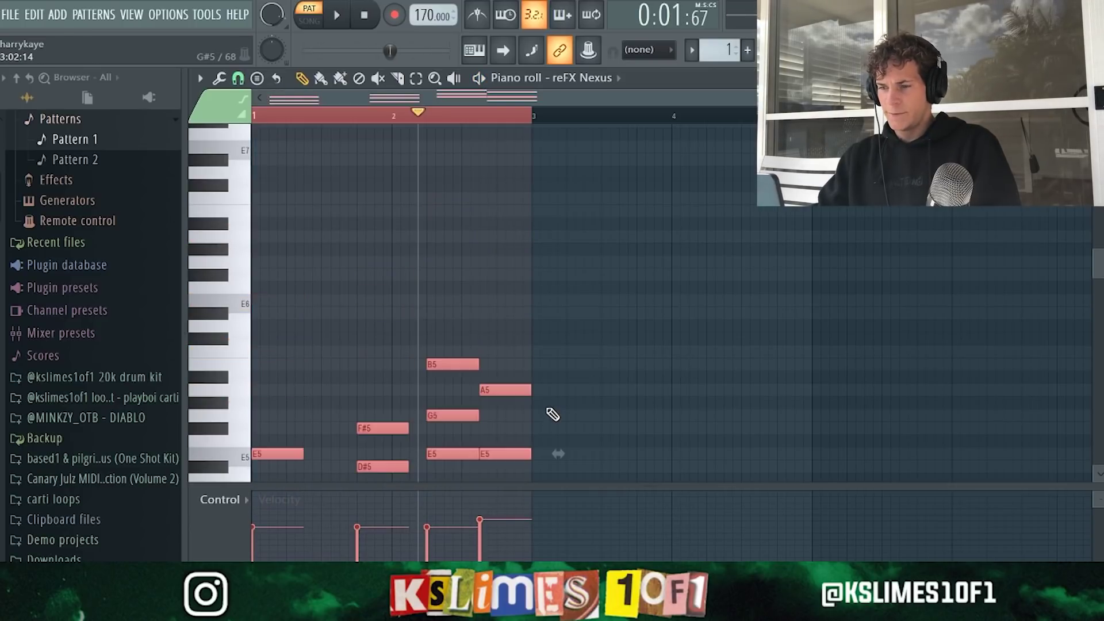
left_click(552, 414)
key("space")
scroll(348, 294, "down", 4)
scroll(348, 294, "down", 1)
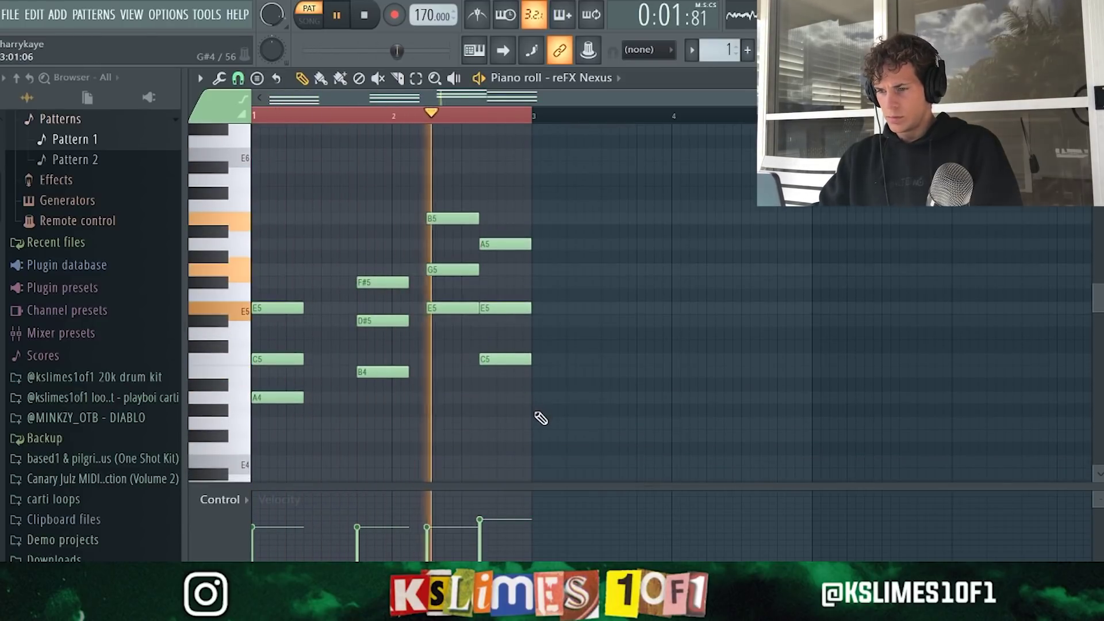
key("space")
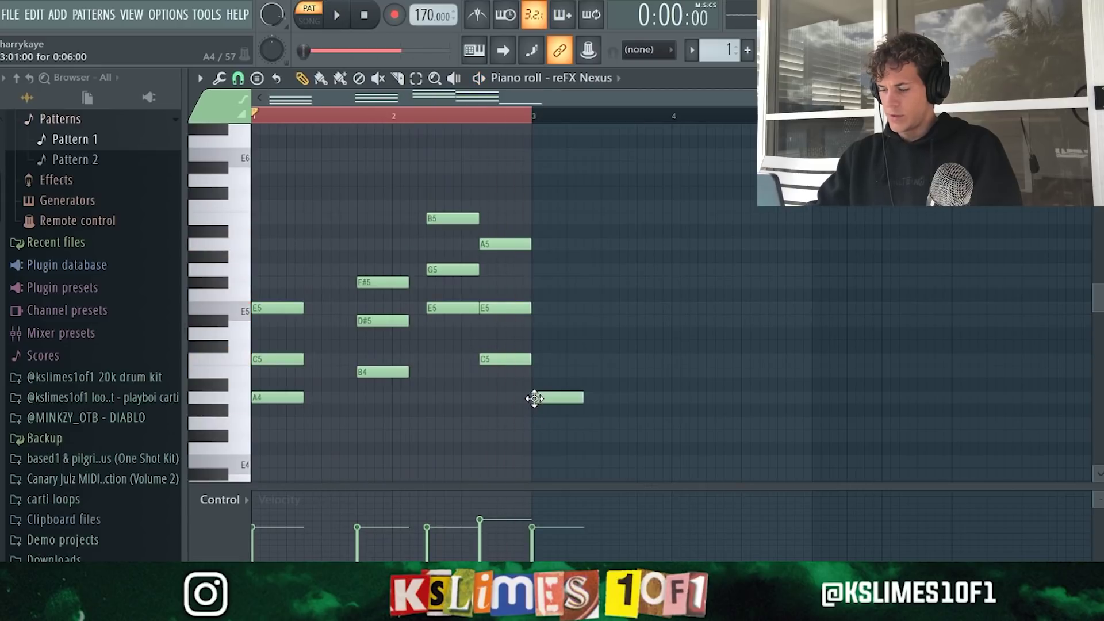
Remove the extra A4 note at bar 3 and lengthen the first two chords until each meets the next chord.
right_click(534, 398)
key("space")
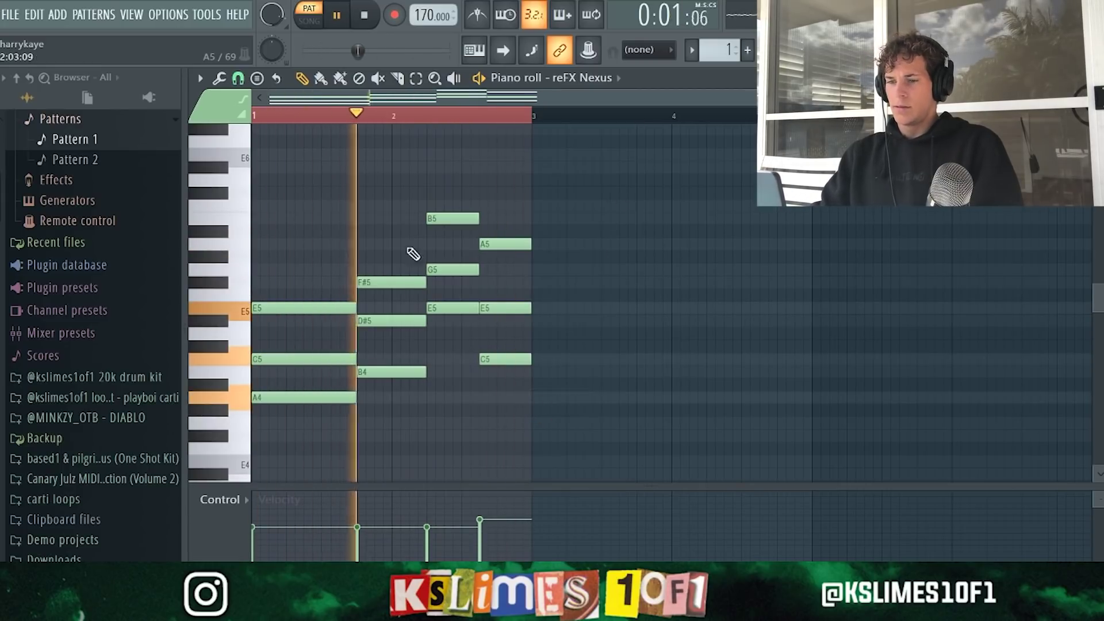
key("space")
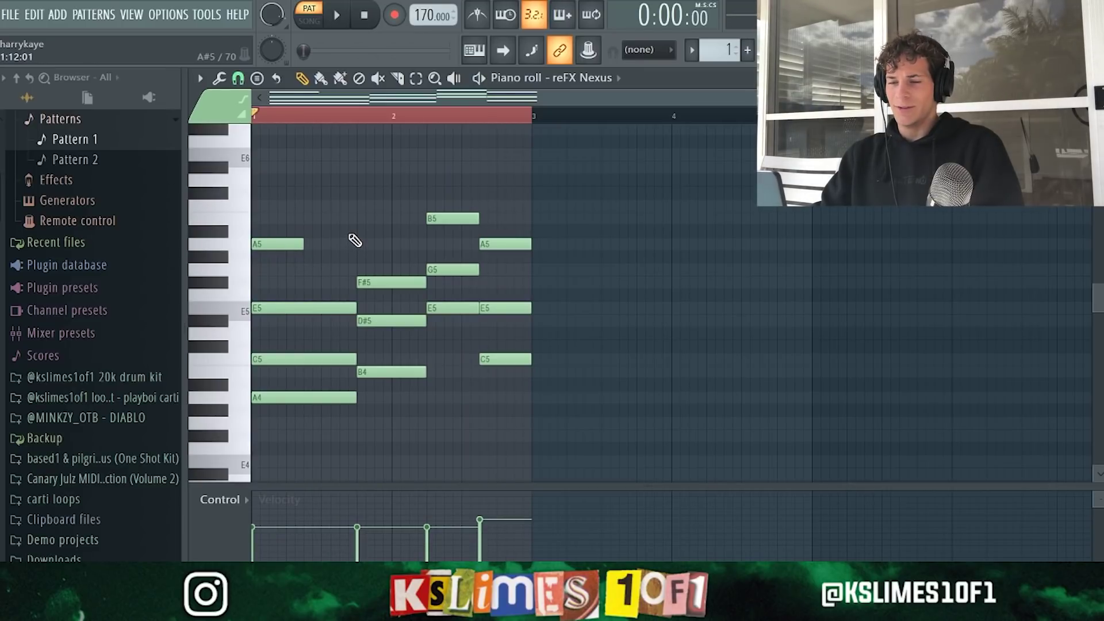
Add a C6 note on top of the last chord while listening to the loop.
key("space")
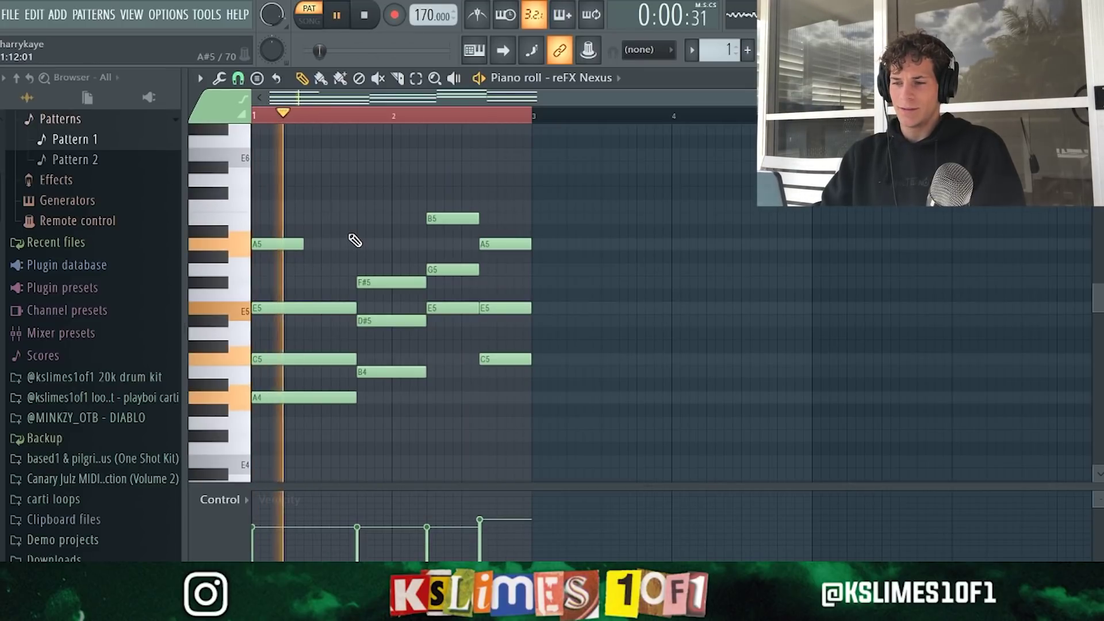
left_click(486, 206)
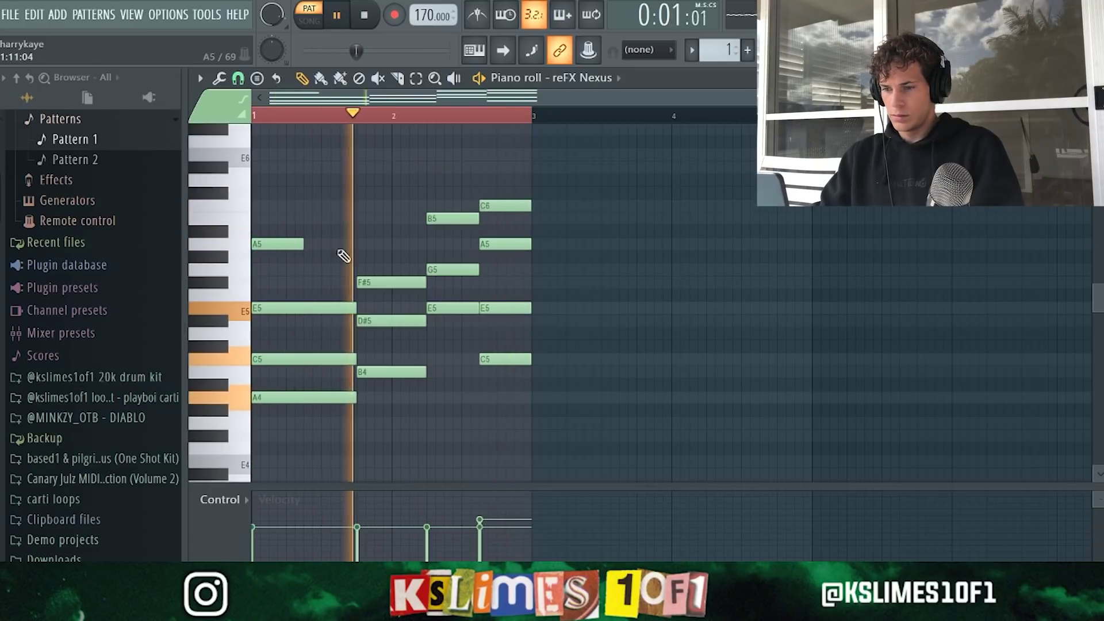
key("space")
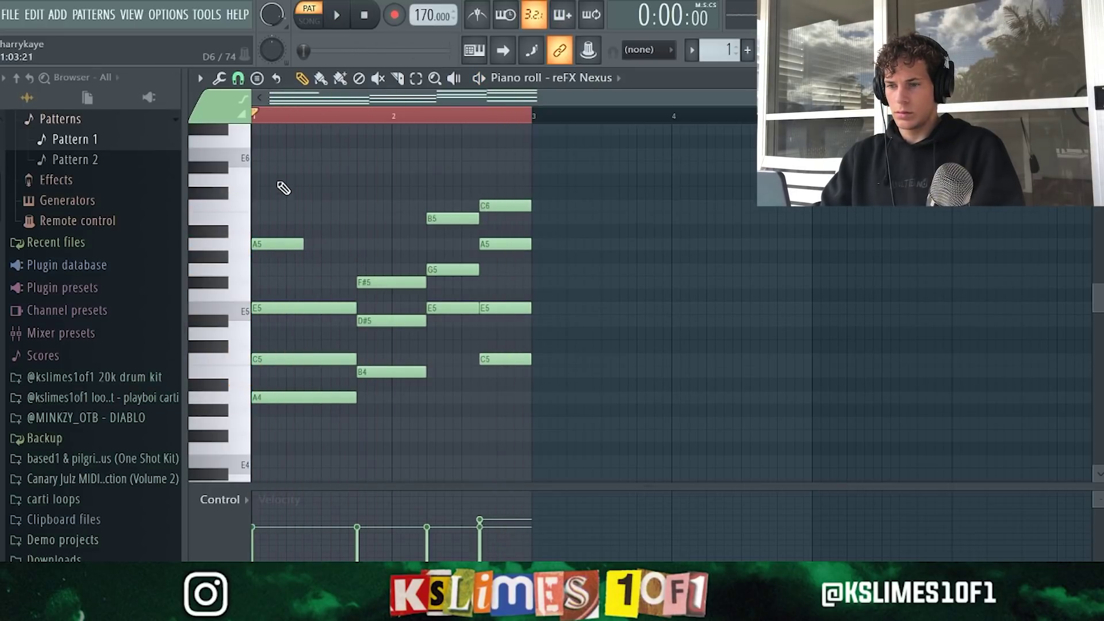
Build the top melody with C6 and B5 over the first chord, B5 over the second, and F#6, F#6, E6 over the third.
key("space")
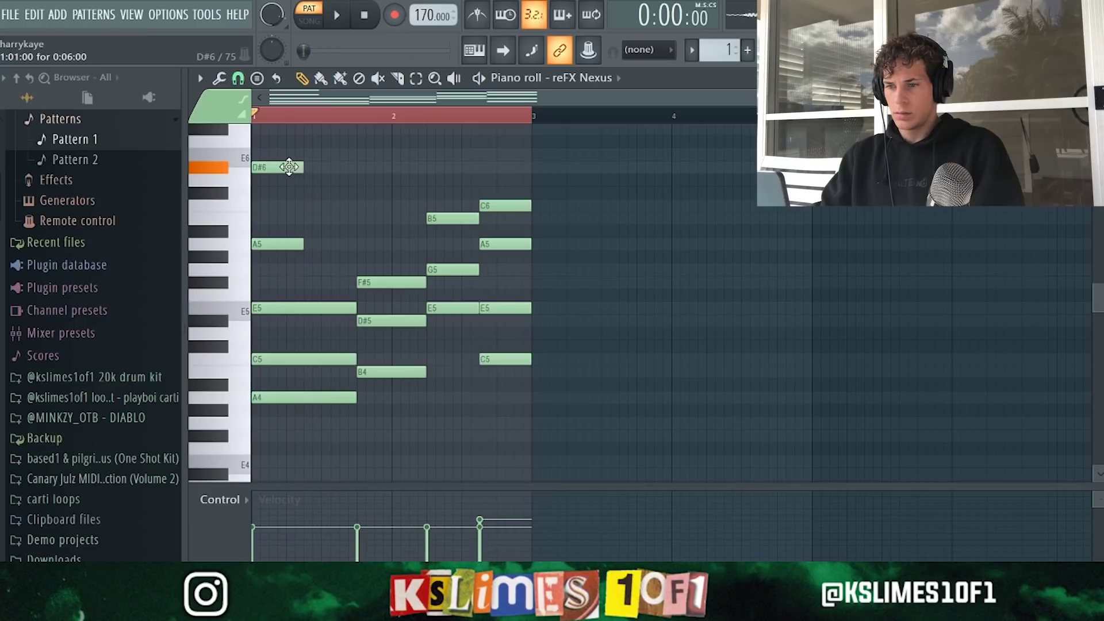
left_click(305, 154)
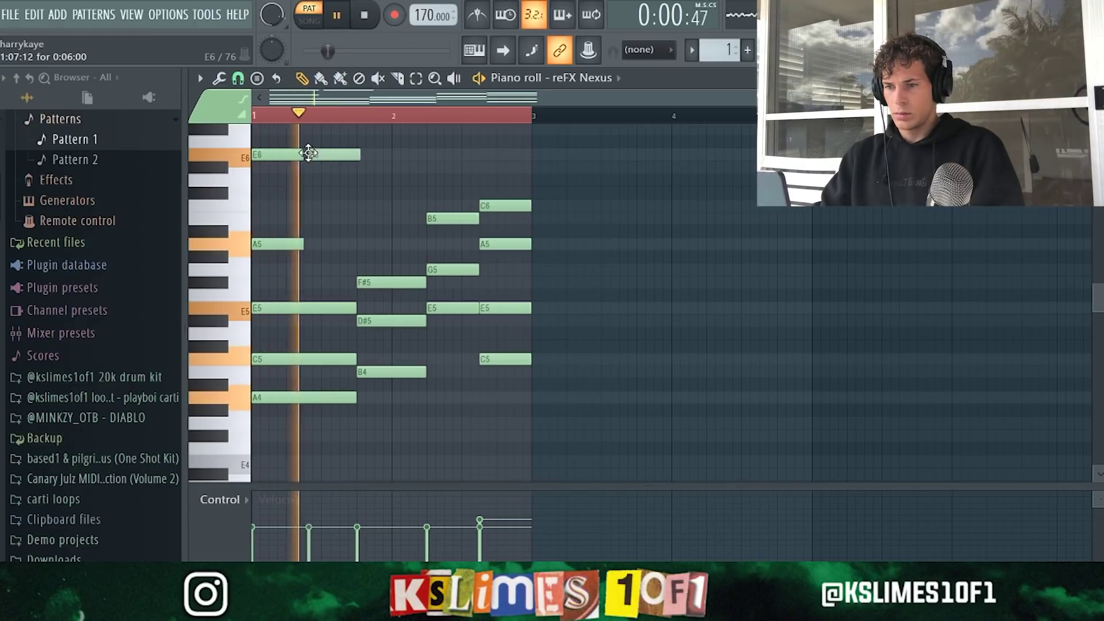
key("space")
key("space")
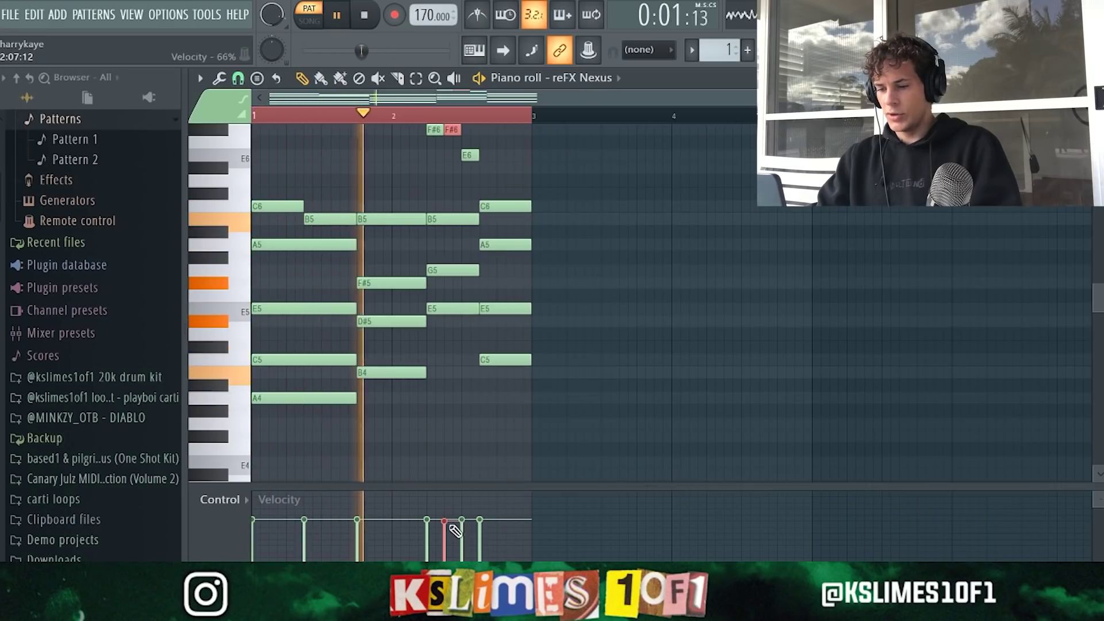
Lower the velocity of the second F#6 note and add a short, quiet B6 note at the end of bar 2.
left_click_drag(454, 530, 450, 550)
scroll(491, 466, "up", 2)
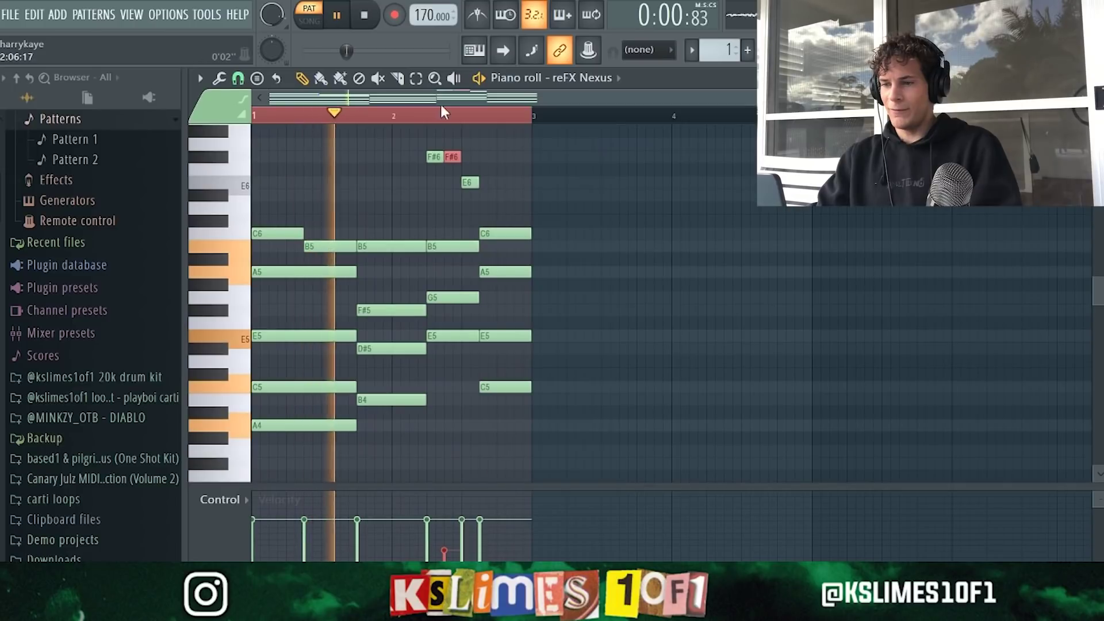
scroll(532, 290, "up", 5)
key("space")
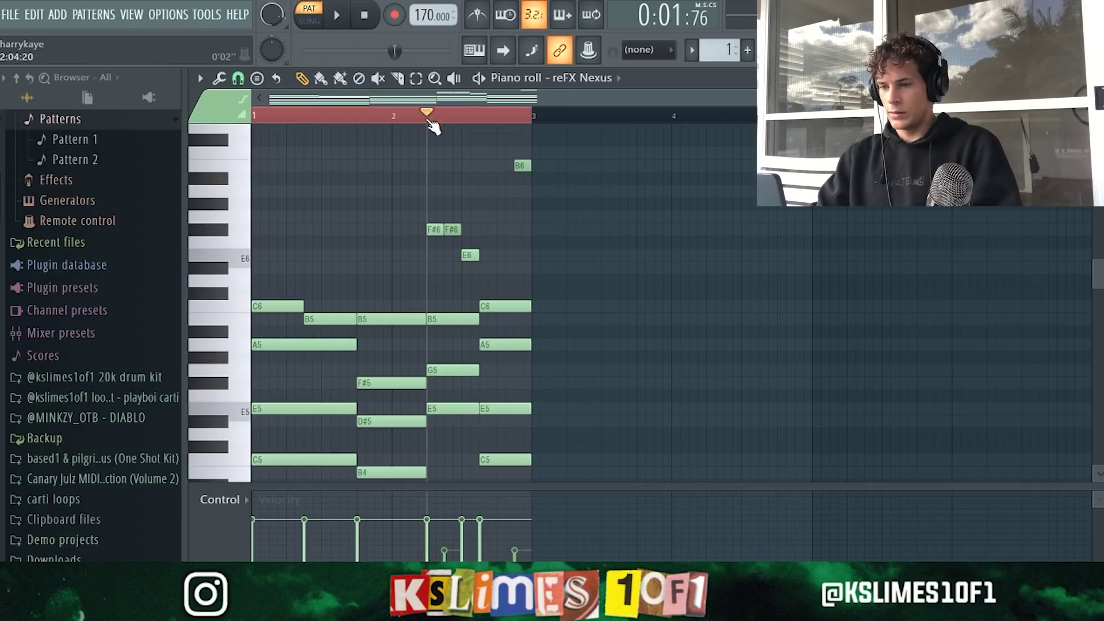
Duplicate the two-bar progression into bars 3 and 4 and raise three copied melody notes to D#6, E6 and A6.
key("space")
key("space")
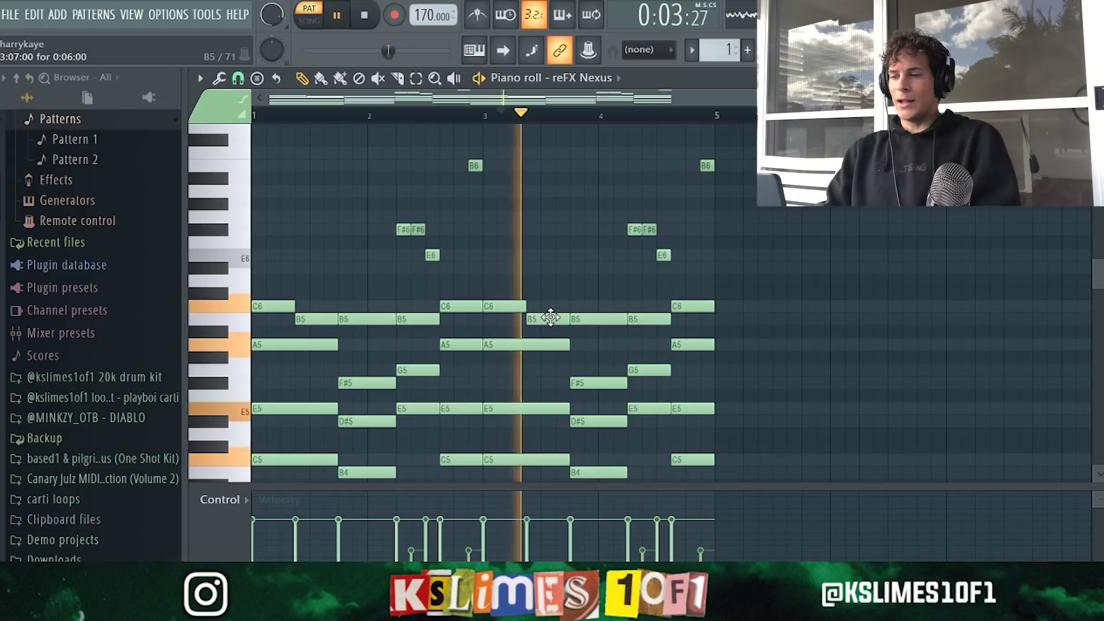
key("space")
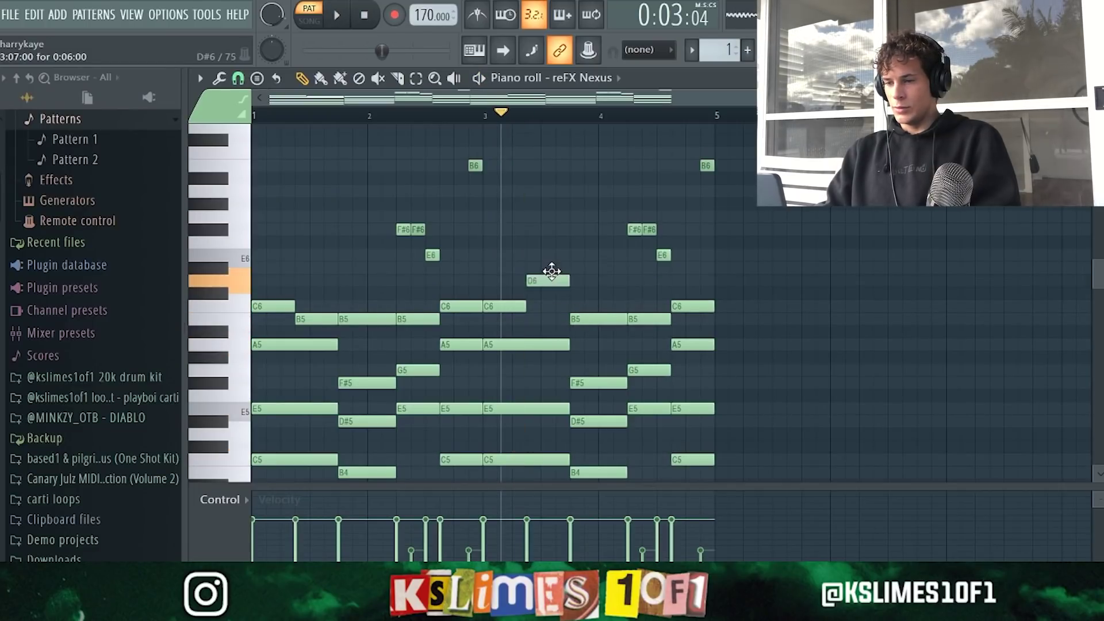
left_click_drag(552, 271, 552, 267)
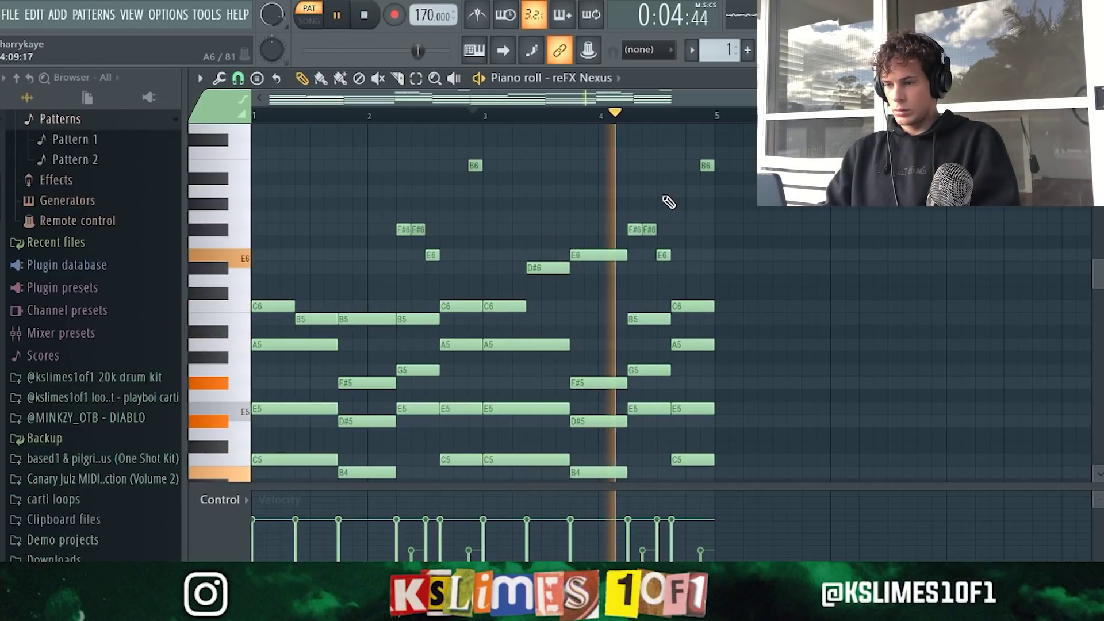
key("space")
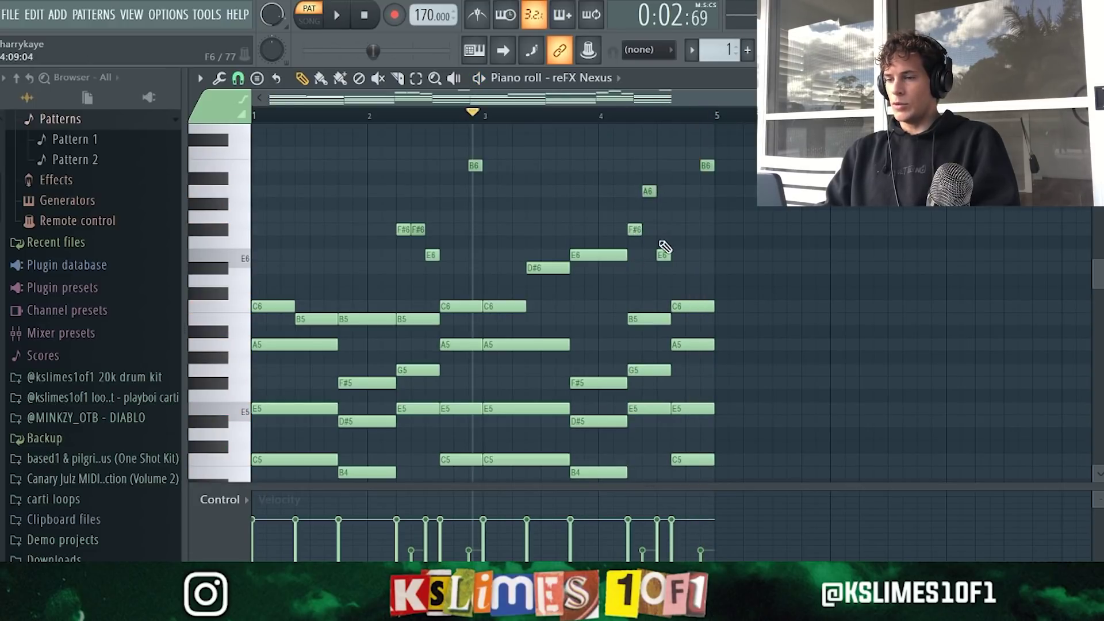
key("space")
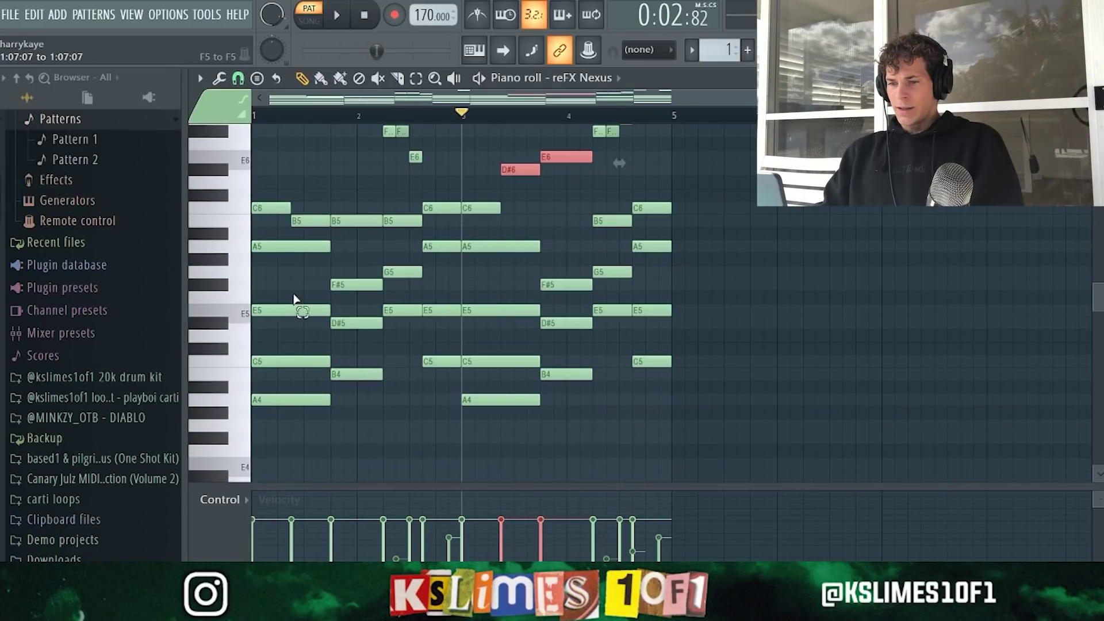
Copy the lower chord notes into the Purity channel and play them with the Big Ana Brass preset.
left_click_drag(293, 298, 332, 451)
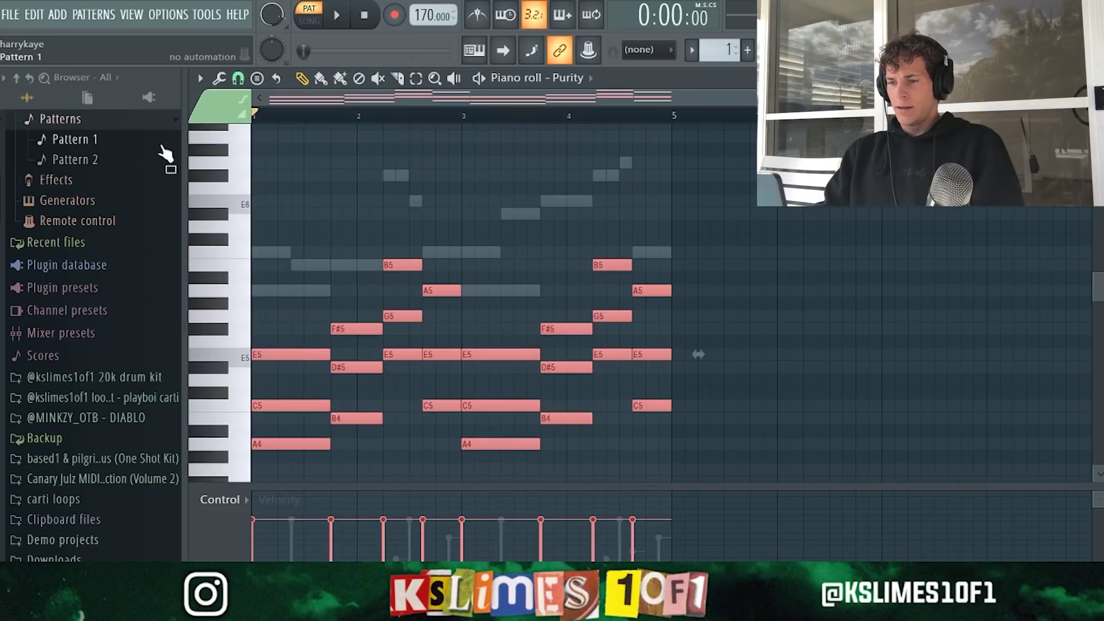
left_click(402, 214)
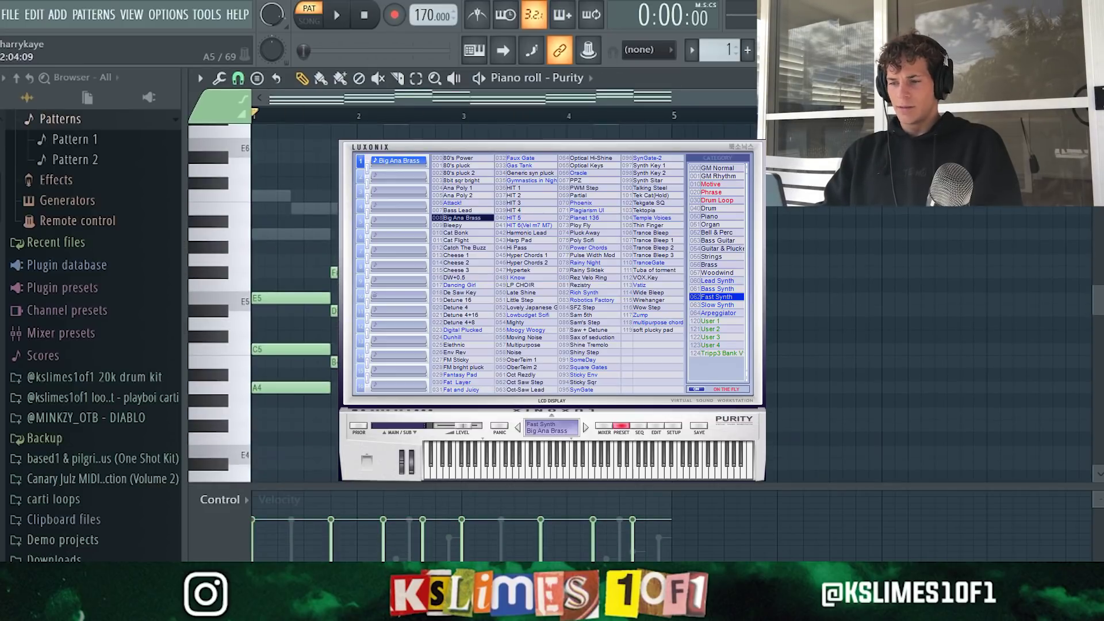
key("space")
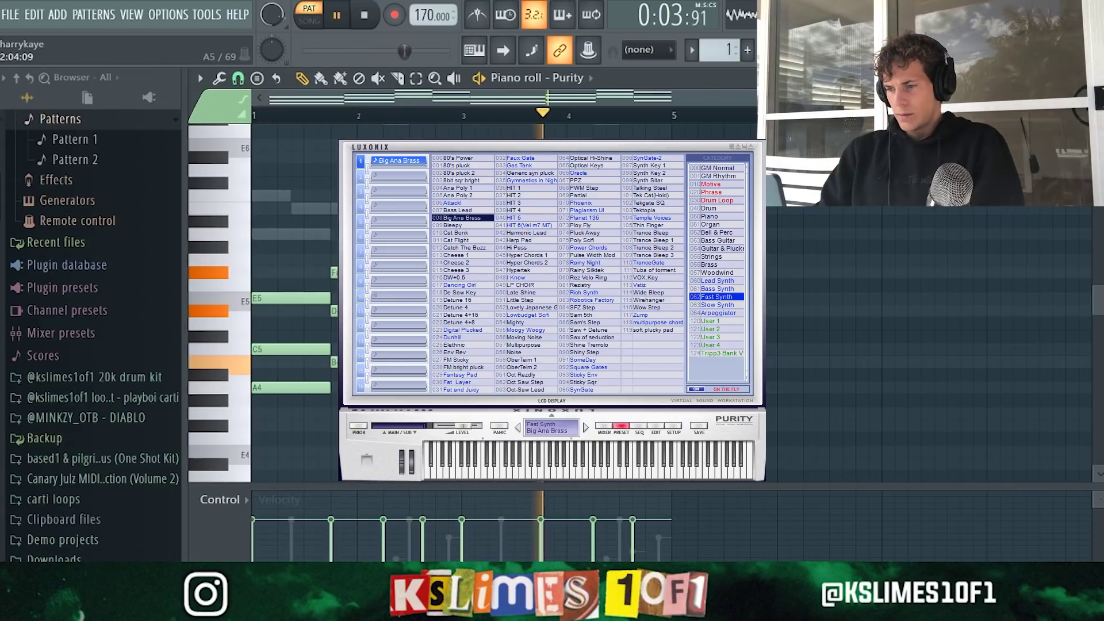
Load Fruity Reeverb 2 on mixer Insert 1 for the Purity #2 channel.
key("Escape")
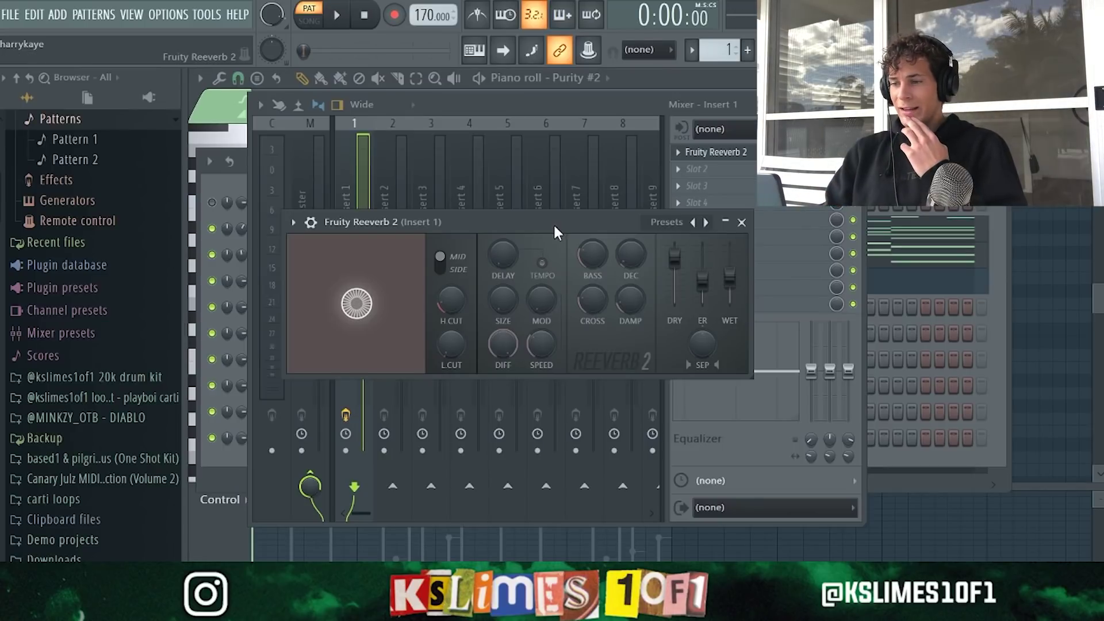
left_click_drag(553, 223, 537, 206)
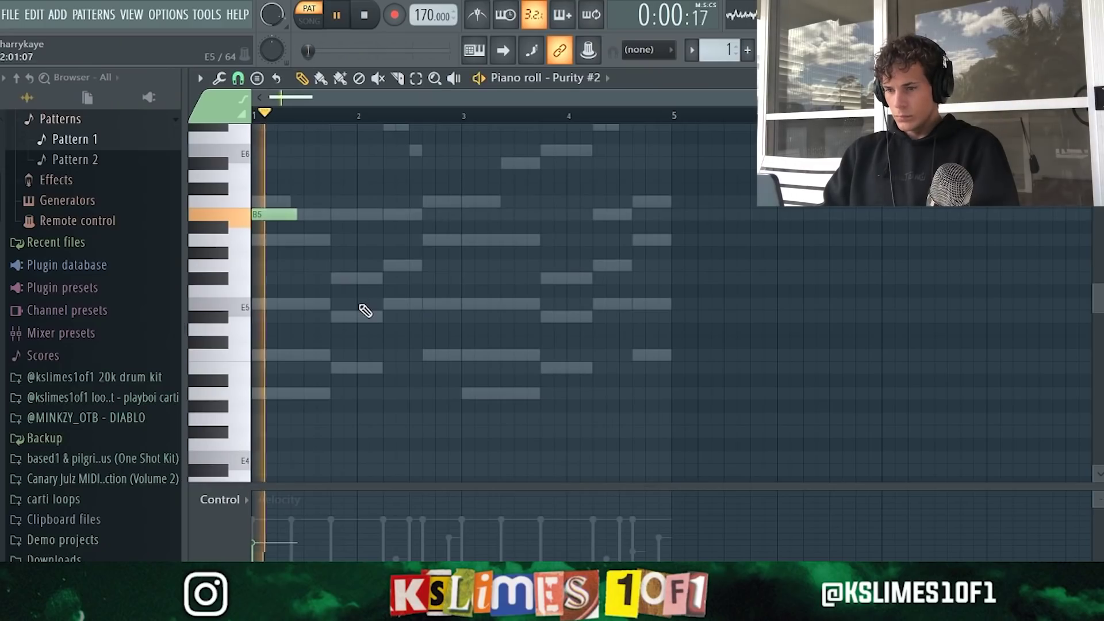
Draw the Purity #2 counter-melody: B5 at bar 3, G5, F#5, E5 in bar 2, and F#5, G5 in bar 4.
left_click(464, 214)
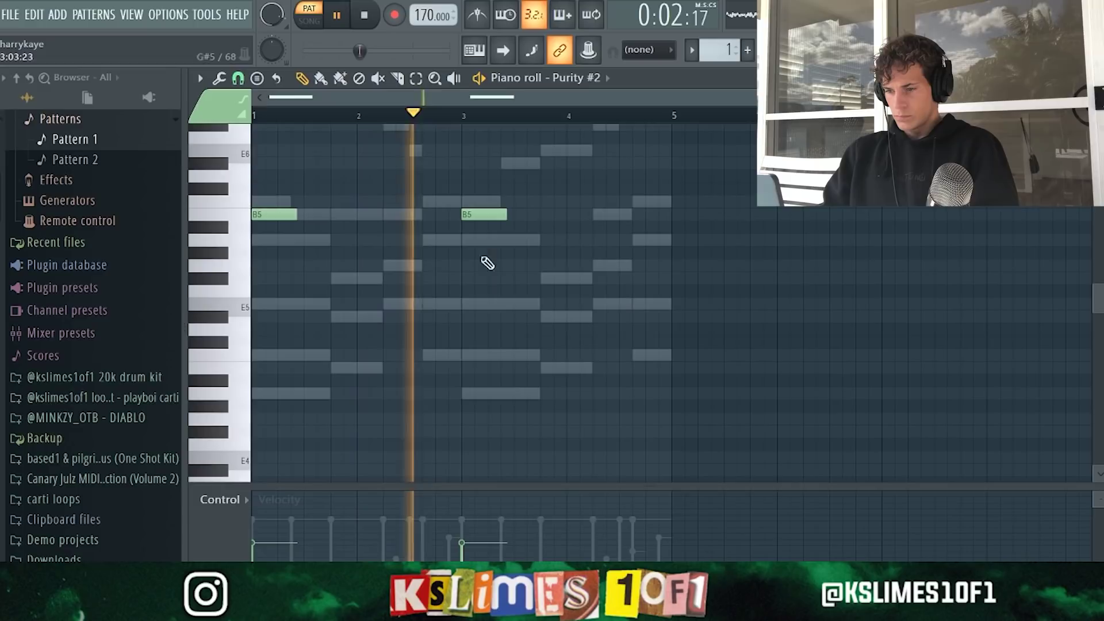
left_click(391, 265)
left_click(404, 303)
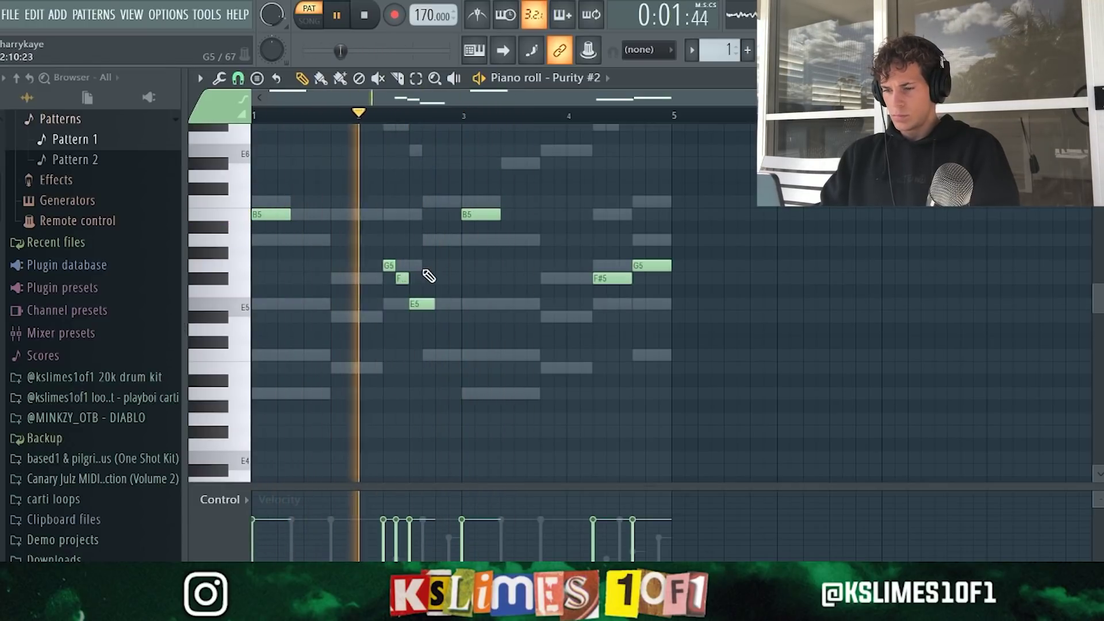
Add very short, quieter passing notes to Purity #2: G5 and A5 just before bar 3, and two F#5 notes around the start of bar 4.
left_click(454, 265)
left_click_drag(460, 265, 446, 266)
left_click(567, 279)
left_click(584, 279)
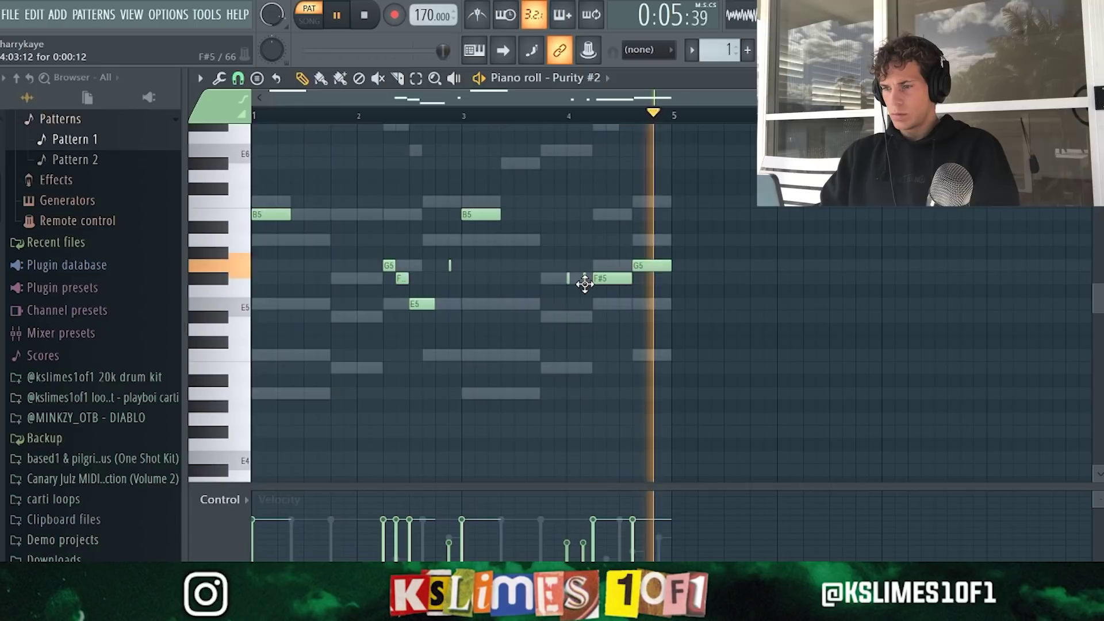
left_click(456, 240)
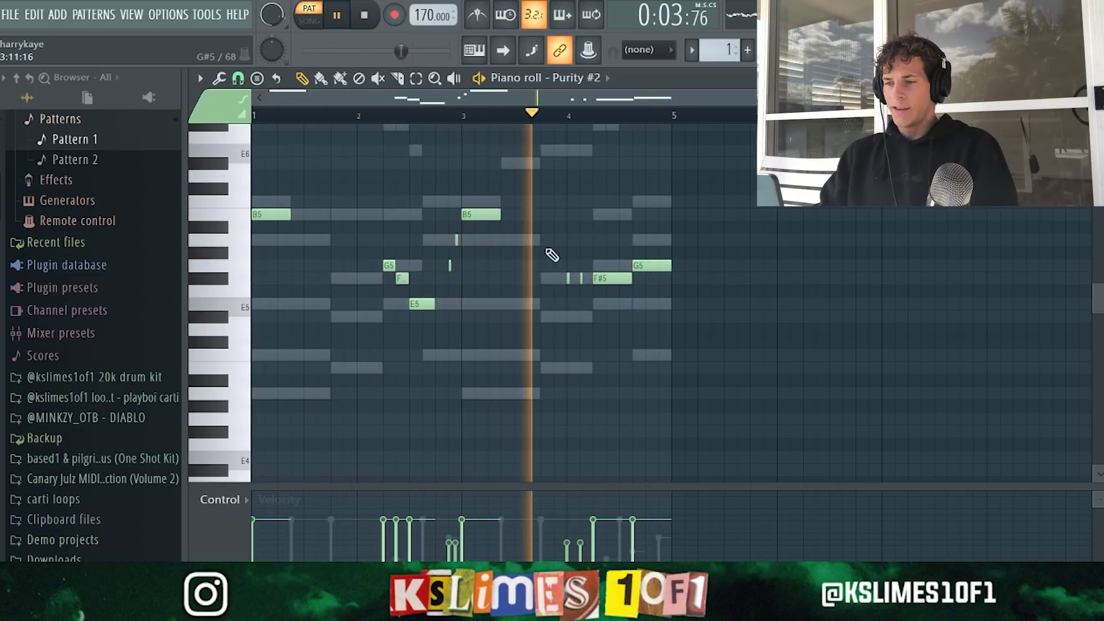
key("space")
Place Clap [ Luger Slap ] hits on the ninth step of bars 1 and 2 and fill Hi Hat [ Zay ] every 2 steps.
key("F6")
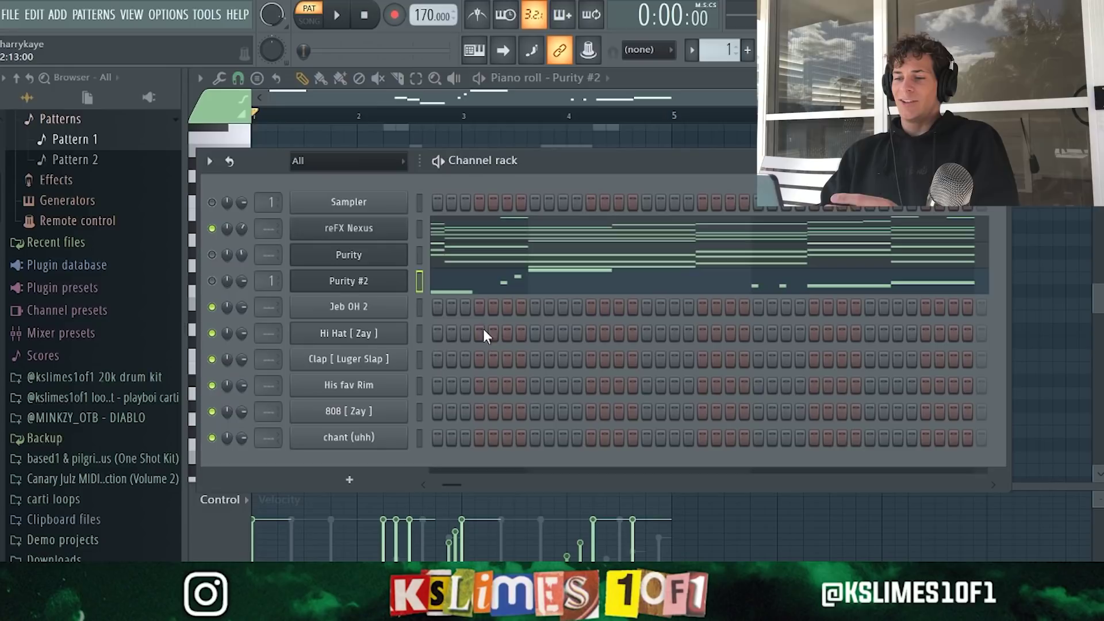
key("space")
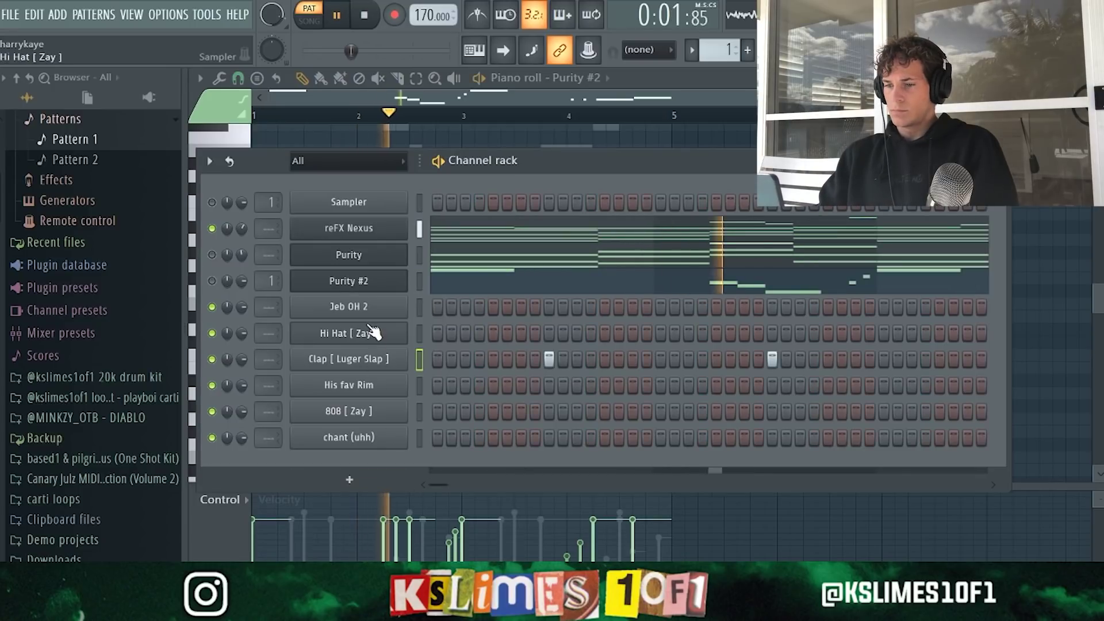
right_click(402, 329)
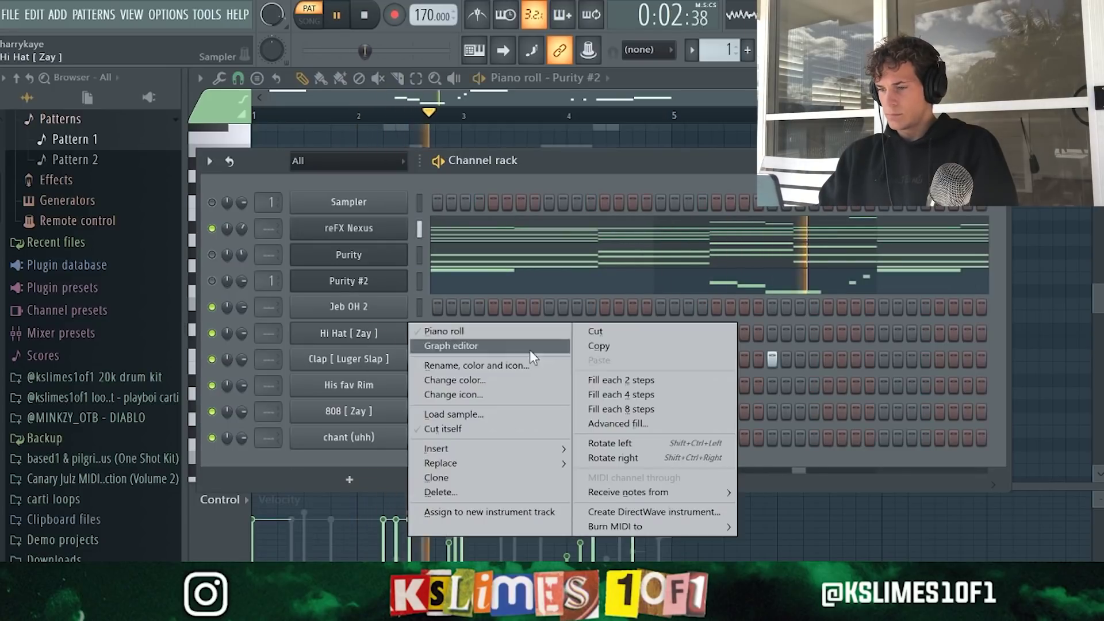
left_click(609, 379)
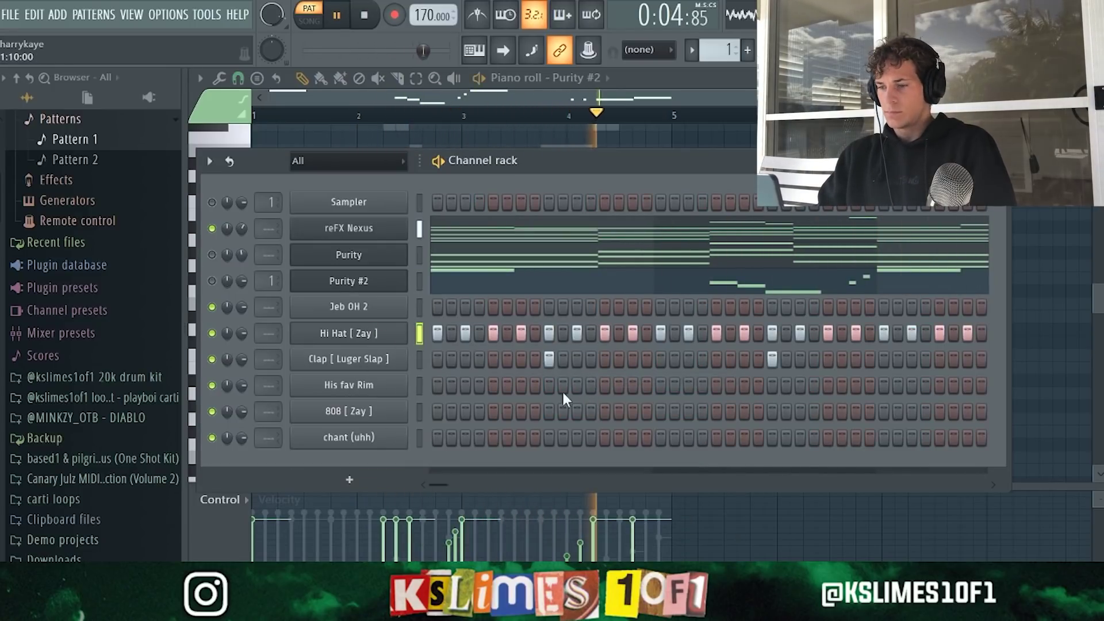
Continue the clap on the ninth step of bars 3 and 4 and add a His fav Rim hit.
key("space")
left_click(548, 382)
left_click(550, 358)
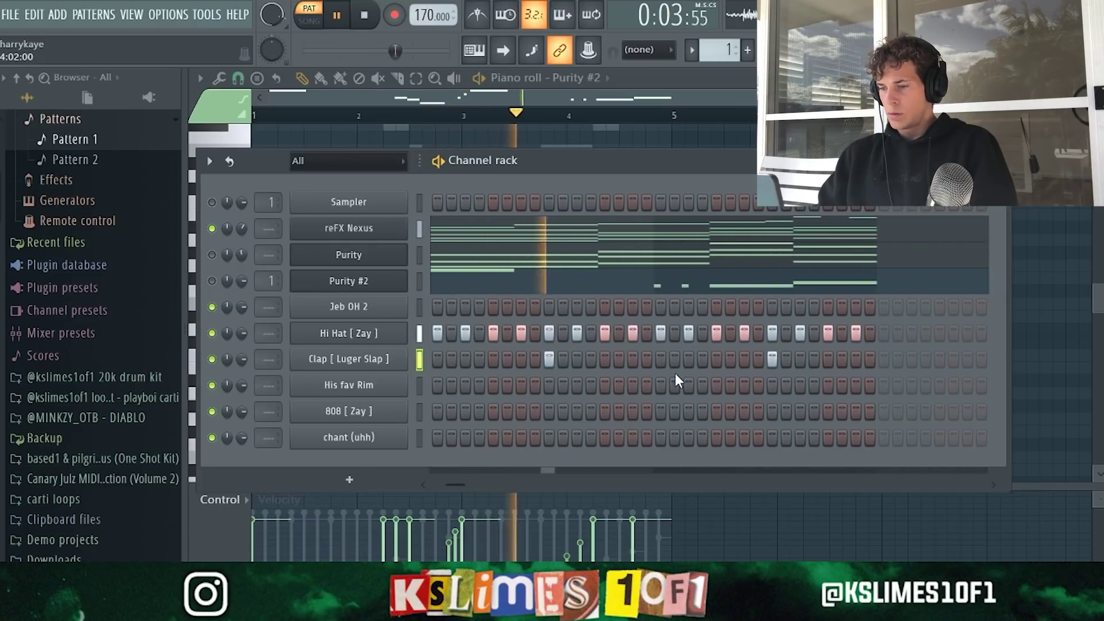
key("space")
left_click(632, 384)
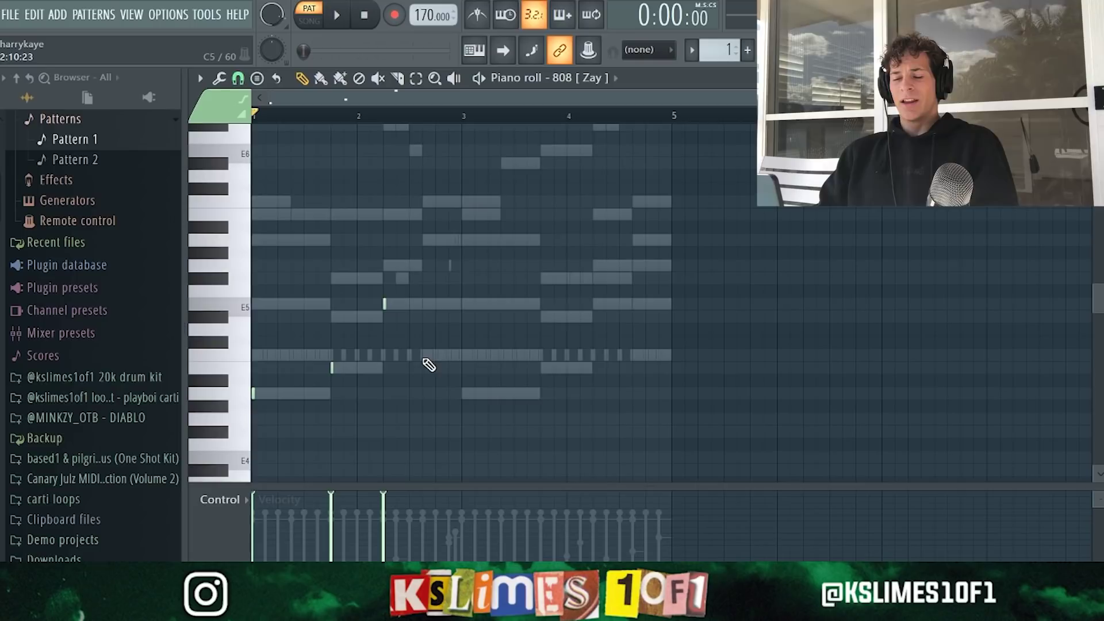
Raise the 808 [ Zay ] notes one octave to A5, B5 and E6, and add a C6 late in bar 2.
left_click_drag(451, 426, 242, 256)
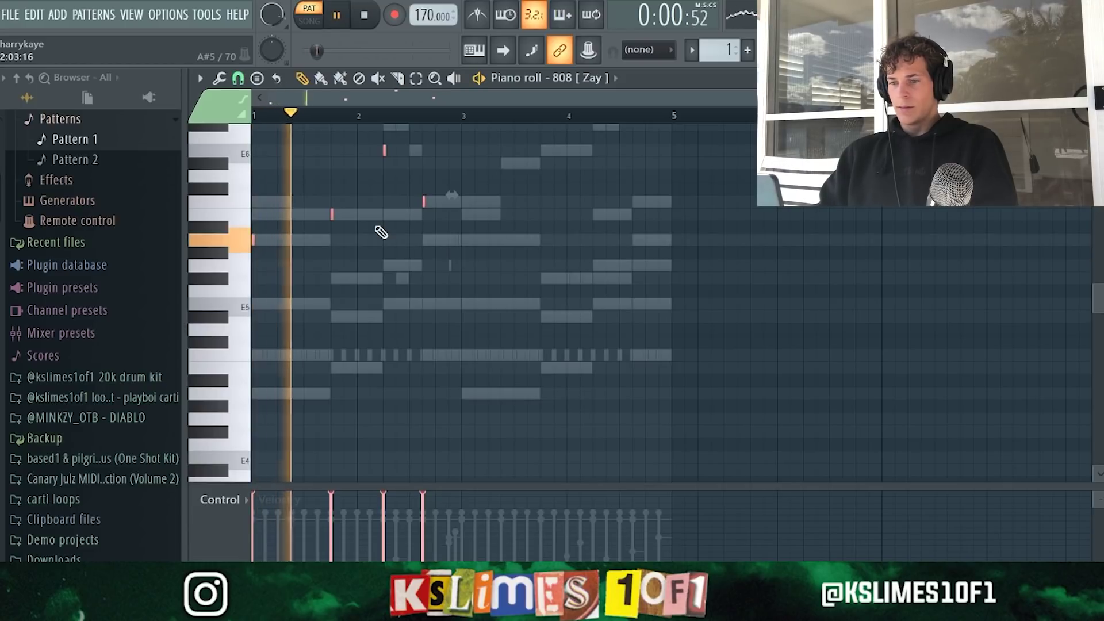
left_click_drag(493, 346, 189, 92)
key("space")
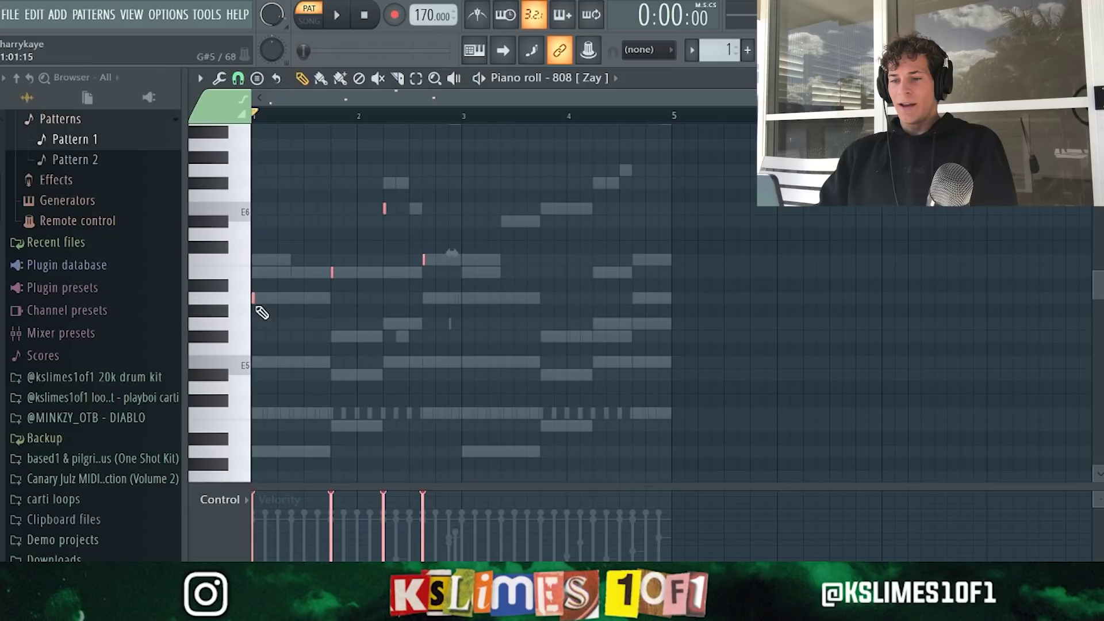
Repeat the four-note 808 [ Zay ] phrase in bars 3 and 4 and extend every note to meet the next one.
left_click_drag(491, 309, 465, 310)
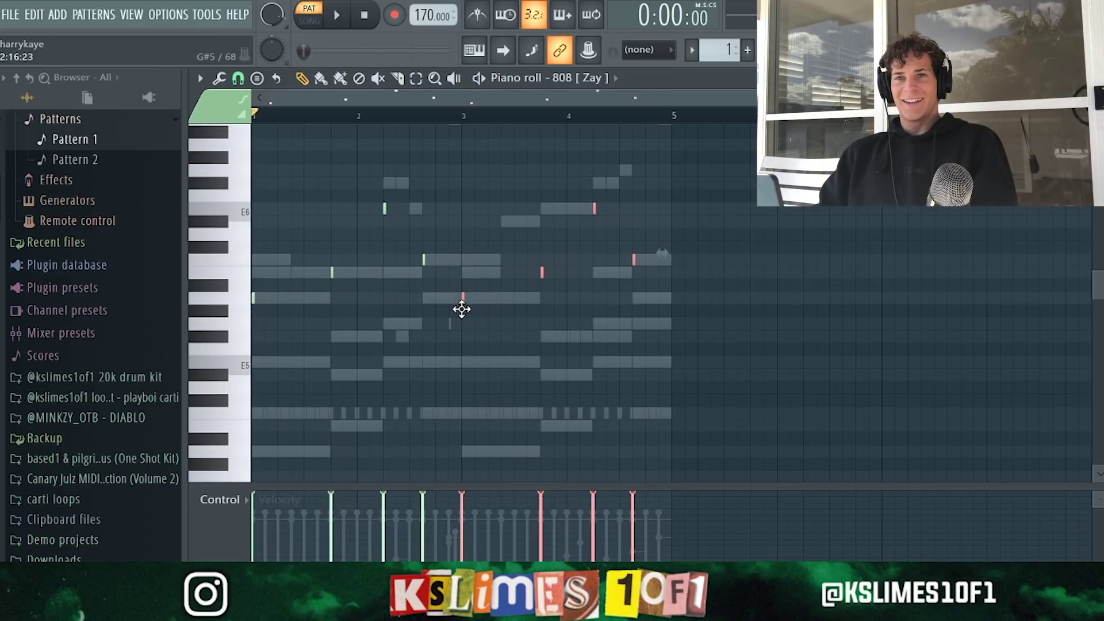
left_click(673, 291)
key("space")
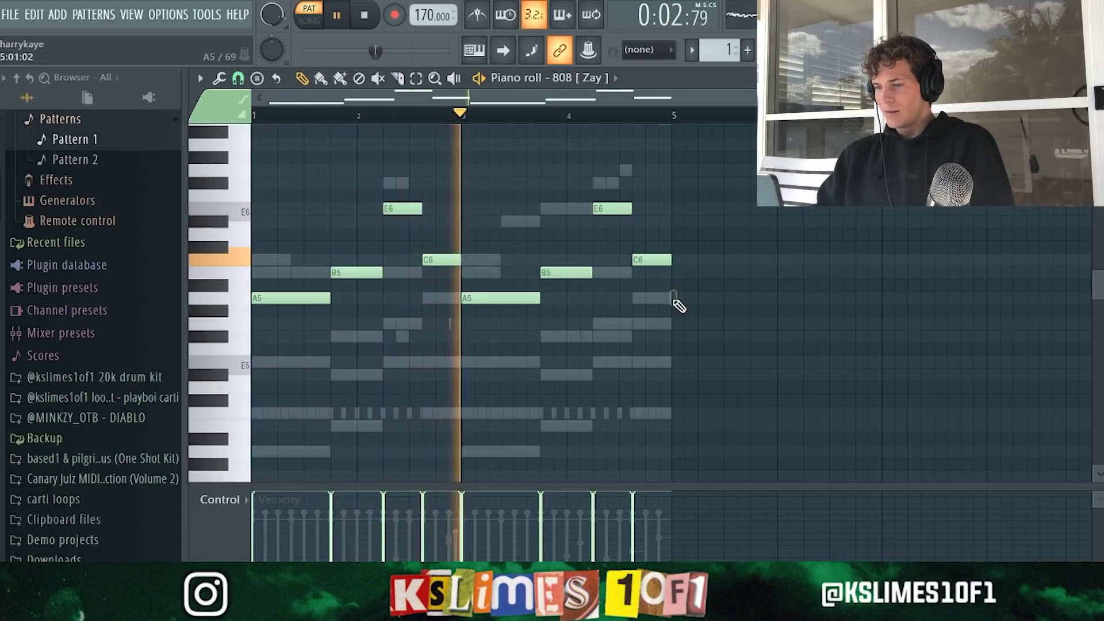
Place chant (uhh) hits on G4 at the start of bars 1 and 3 and play the pattern back.
key("F6")
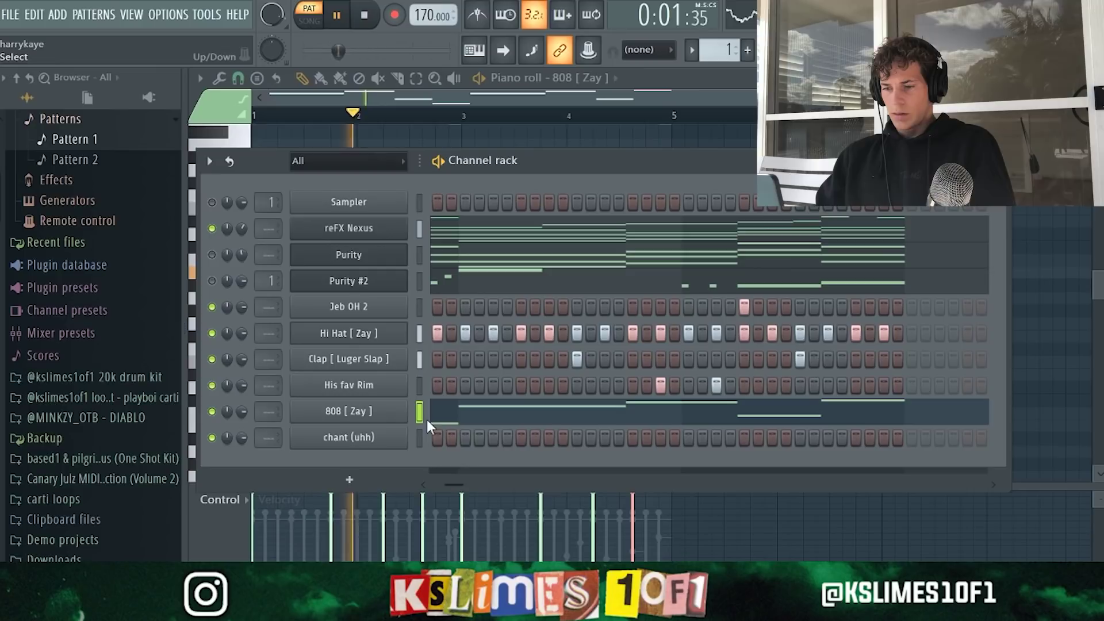
right_click(372, 448)
left_click(443, 374)
key("space")
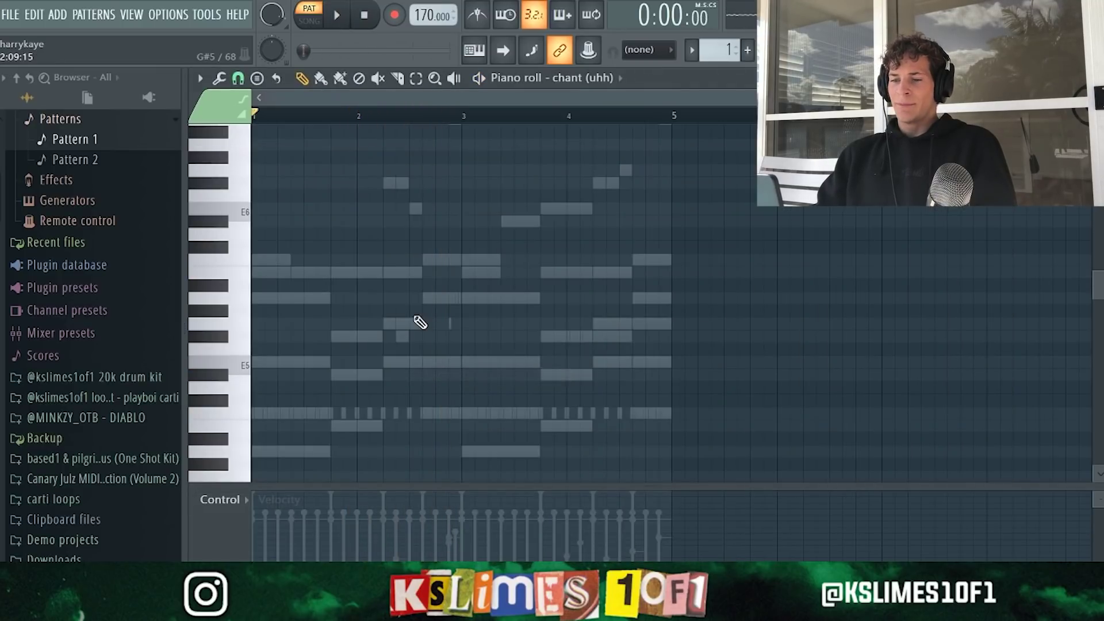
key("space")
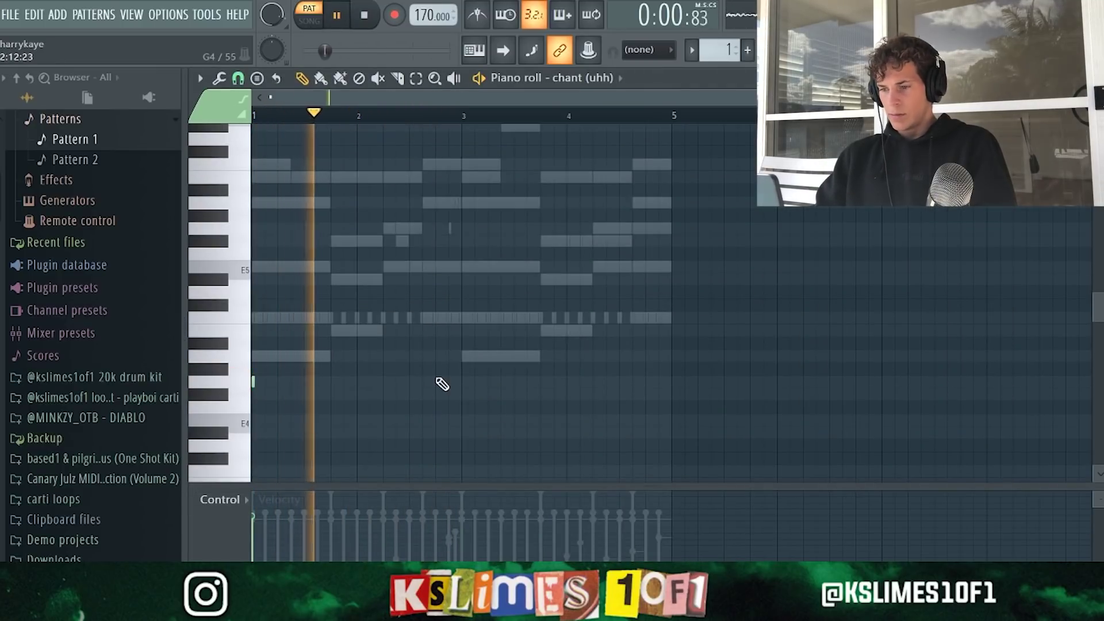
left_click(463, 381)
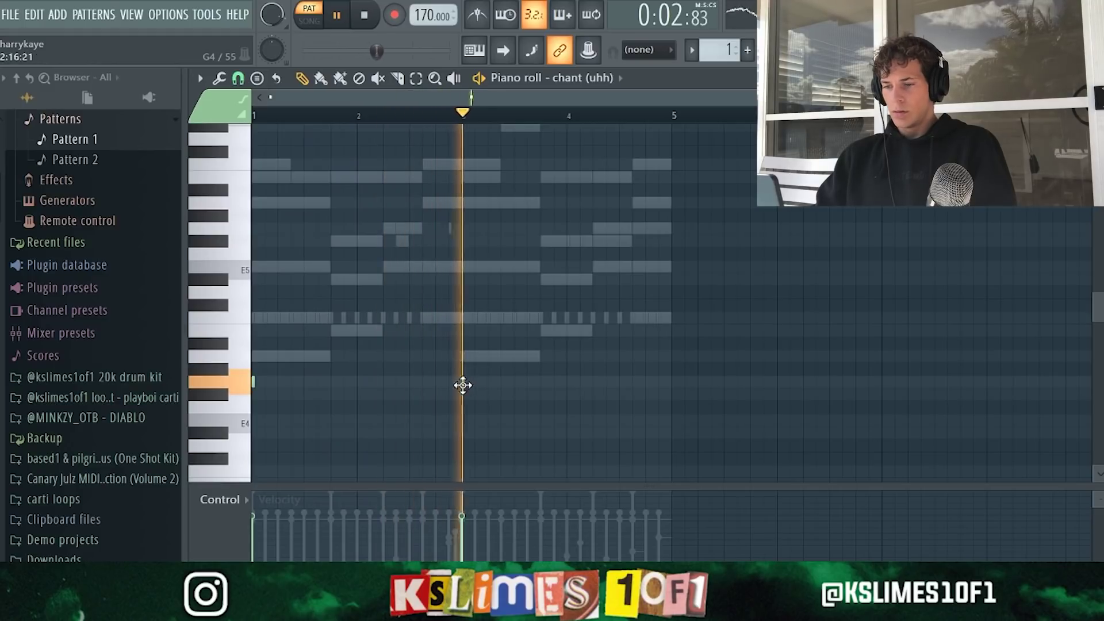
key("space")
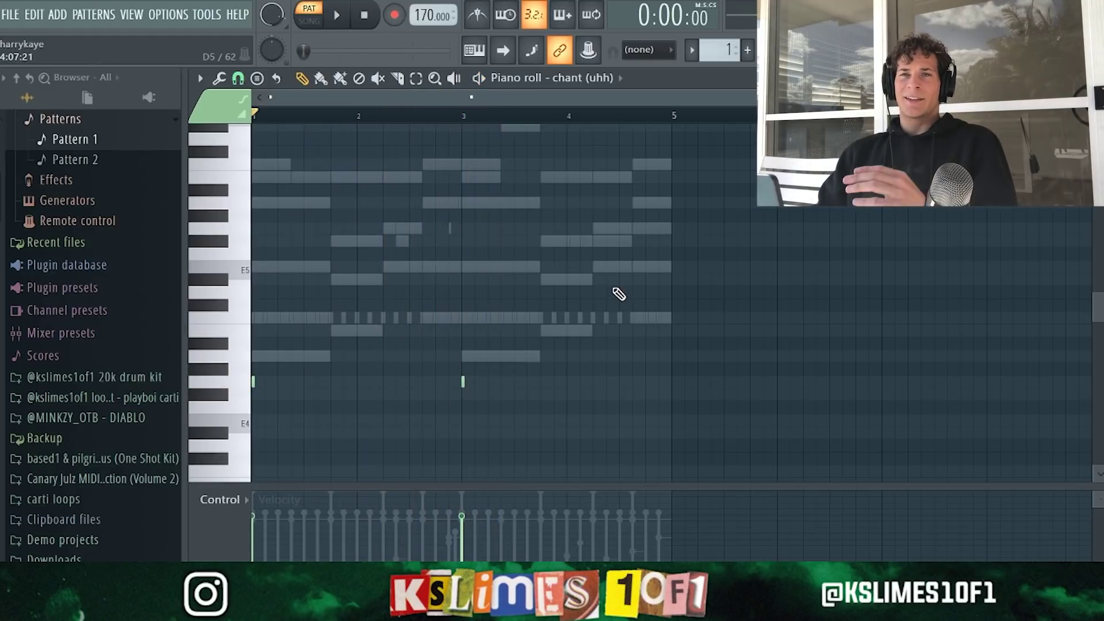
key("space")
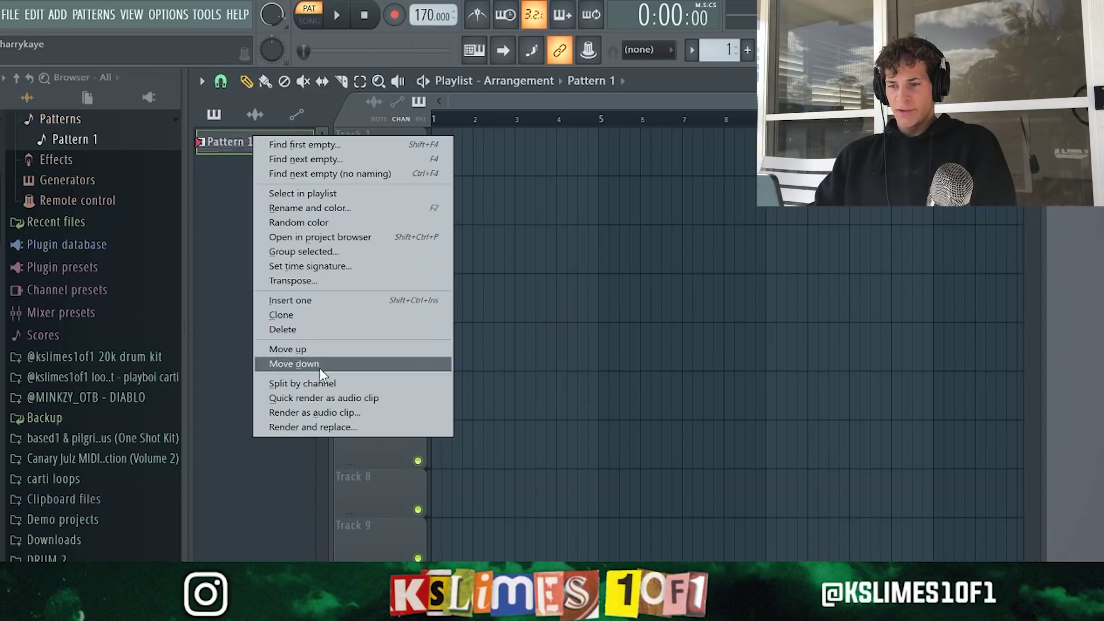
Split Pattern 1 by channel and lay the resulting clips on tracks 1 to 9 through bar 24.
left_click(315, 381)
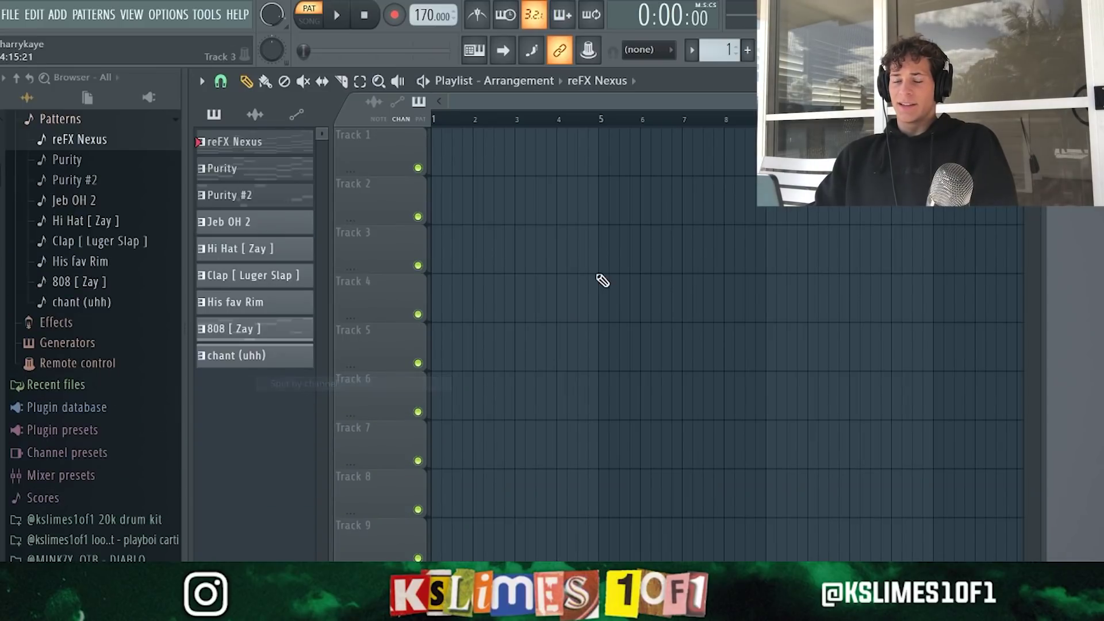
Keep only reFX Nexus in bars 1–8, and only reFX Nexus, Purity and Purity #2 in bars 9–16.
left_click_drag(522, 477, 441, 204)
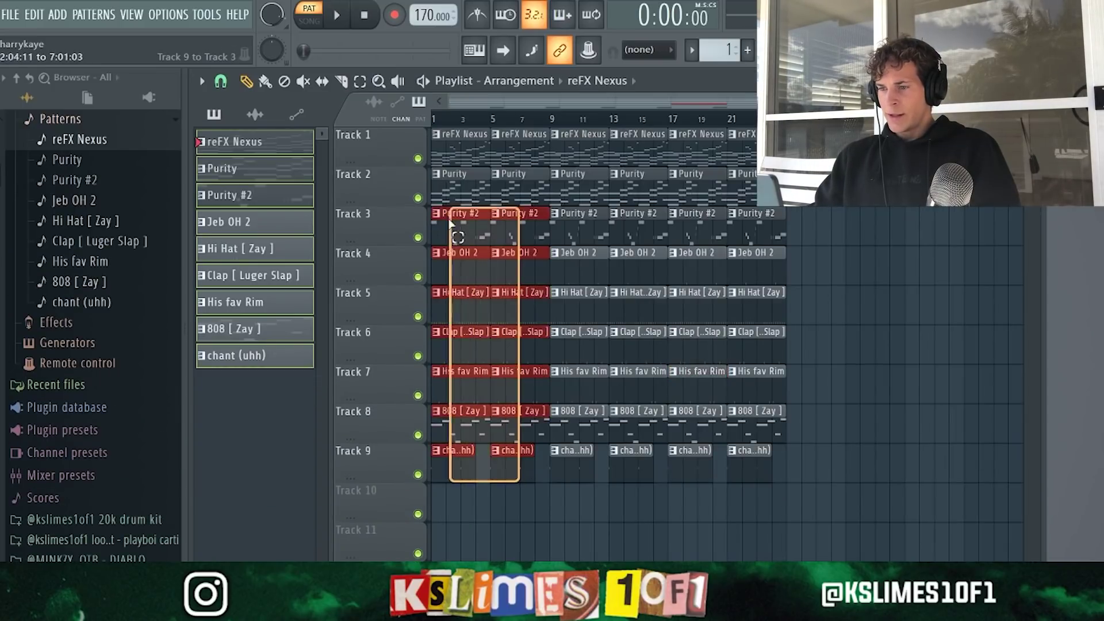
key("Delete")
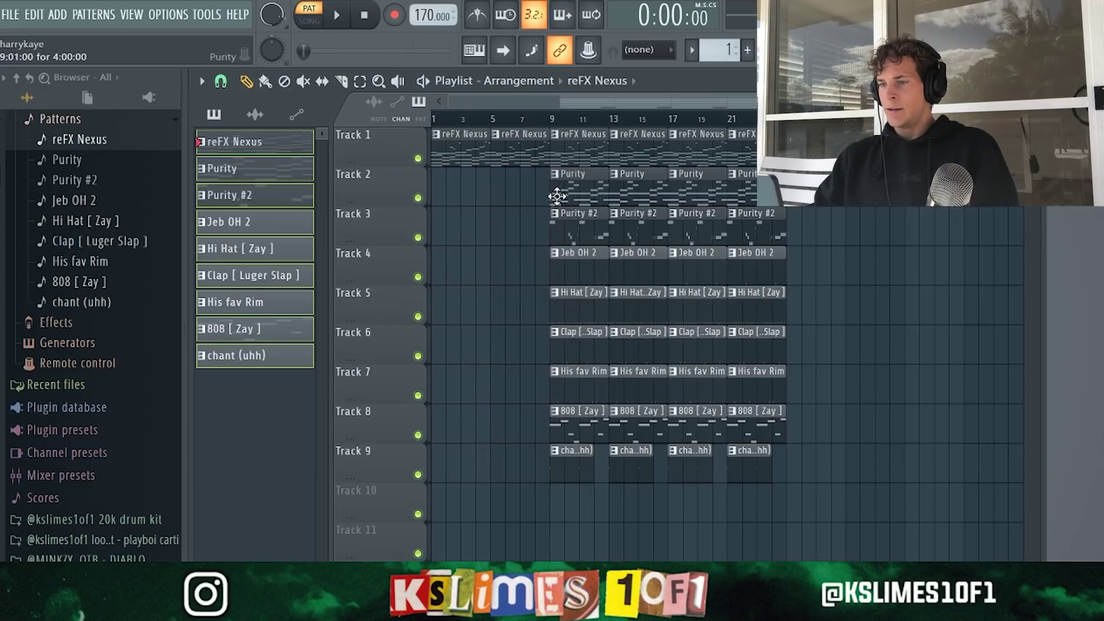
left_click_drag(552, 123, 614, 124)
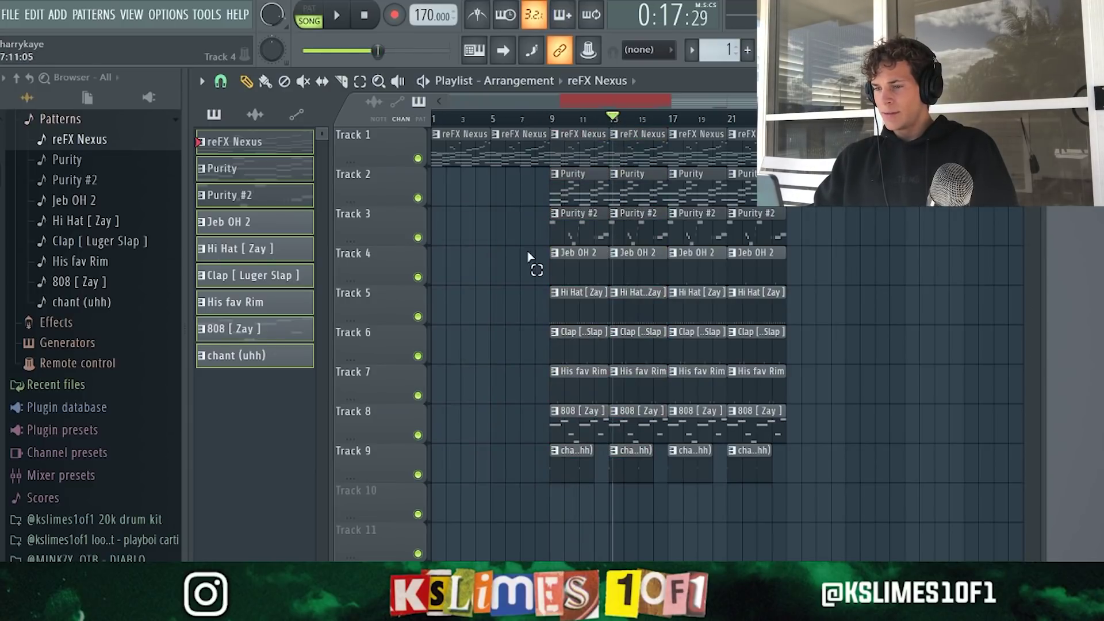
left_click_drag(529, 255, 650, 484)
key("Delete")
Duplicate the full section in bars 17–24 twice, through bar 40, and remove Purity and Purity #2 from bars 17–24.
left_click_drag(839, 480, 678, 146)
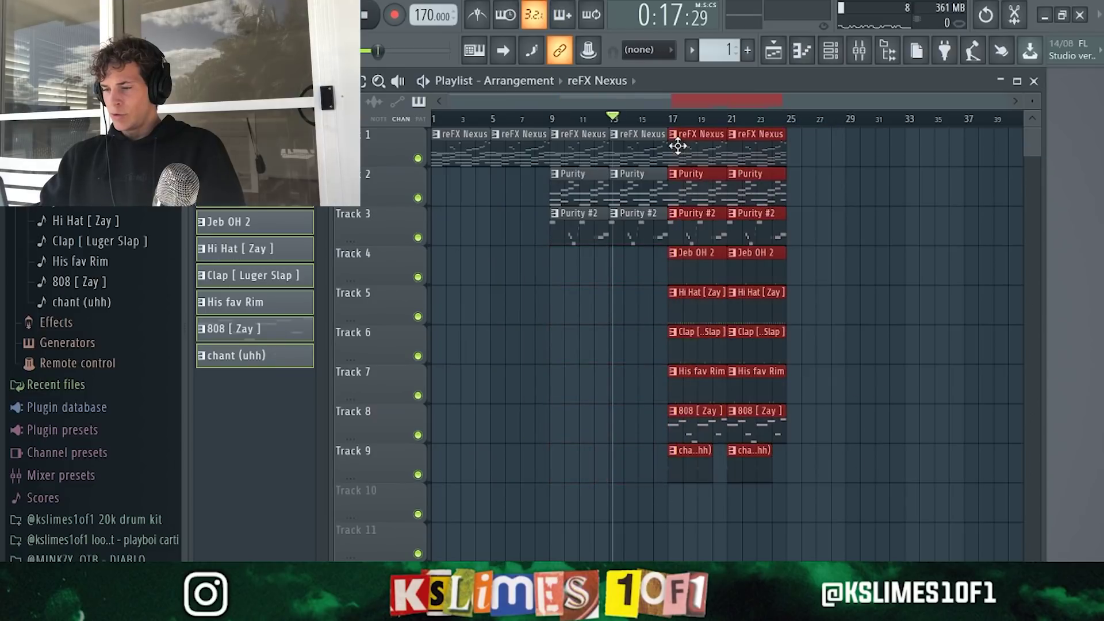
key("ctrl+b")
key("ctrl+b")
right_click(769, 193)
right_click(767, 224)
left_click(727, 218)
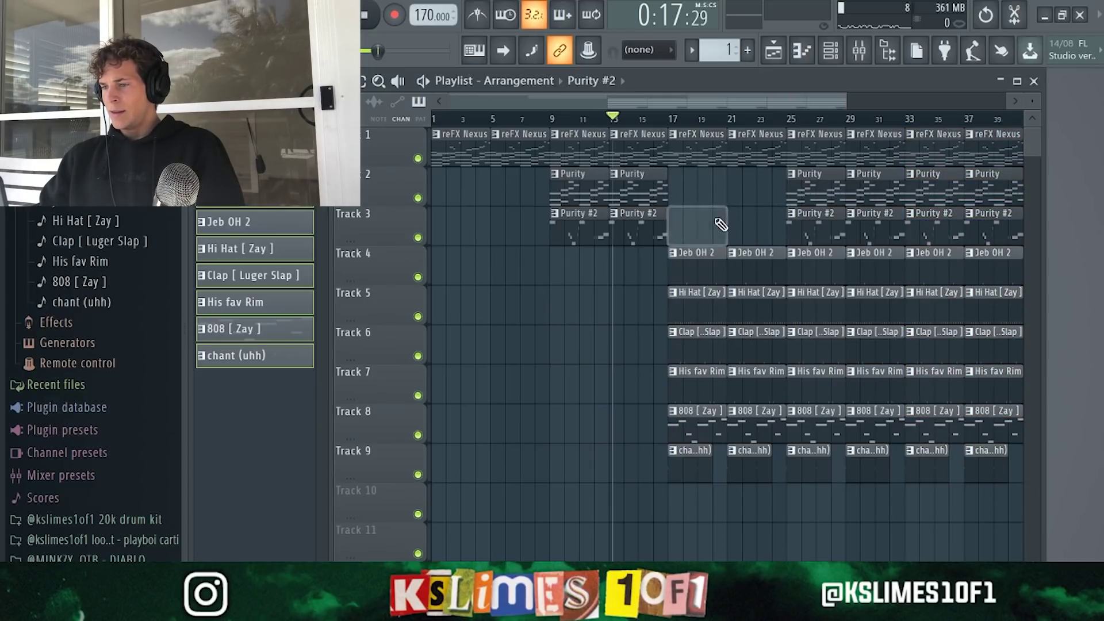
Trim half a bar off the start of the Hi Hat [ Zay ] clip at bar 25.
scroll(802, 213, "up", 5)
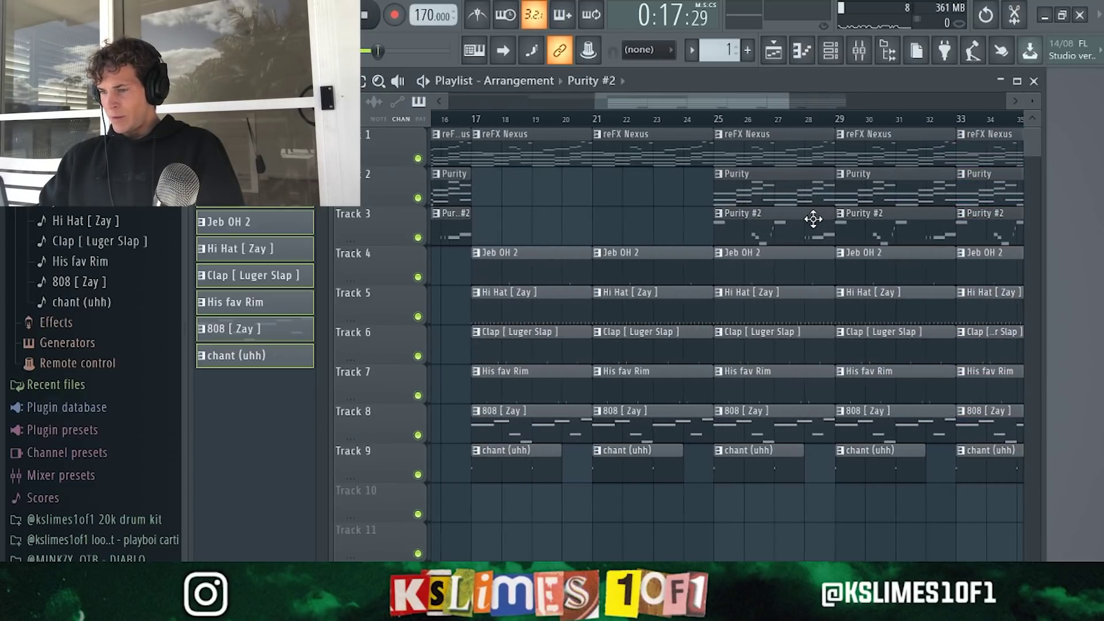
left_click_drag(751, 459, 734, 253)
scroll(737, 314, "up", 3)
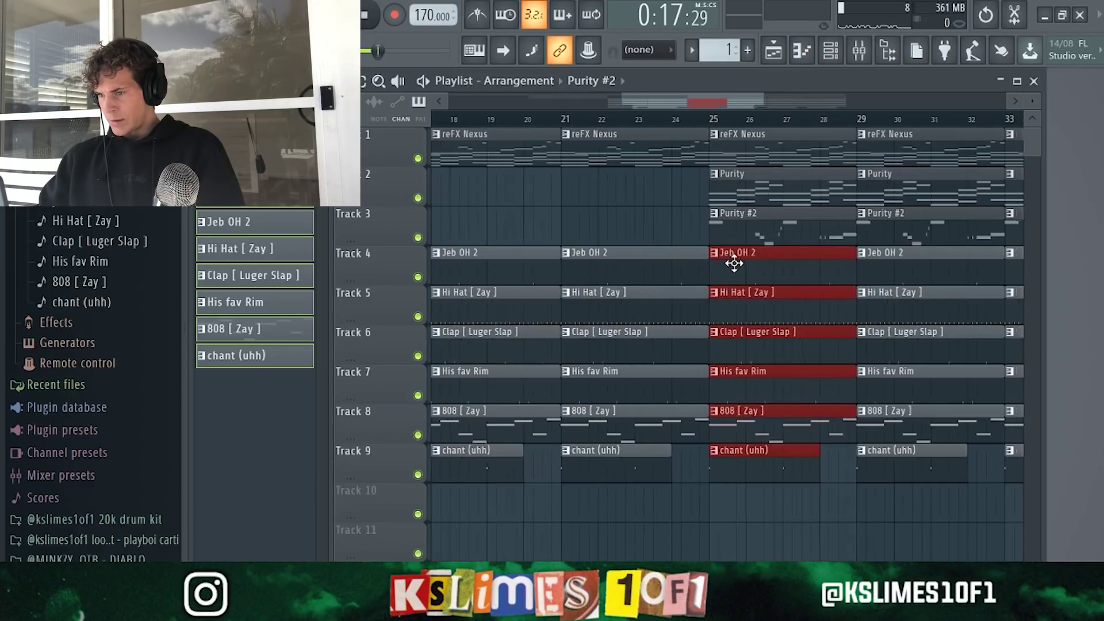
left_click(738, 313)
left_click_drag(697, 311, 722, 307)
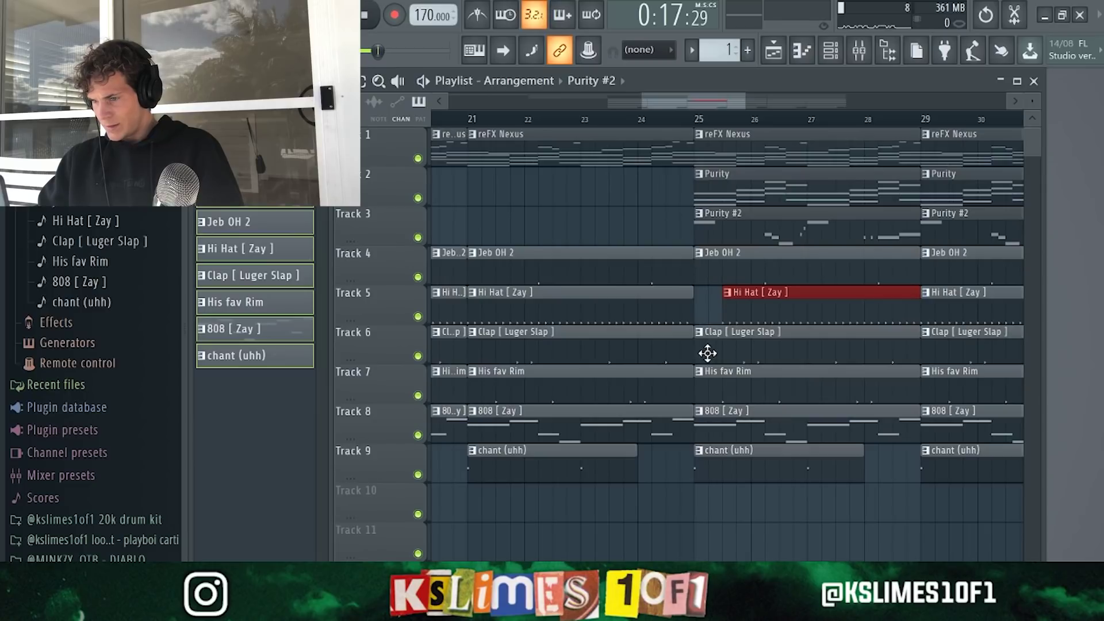
scroll(705, 192, "down", 5)
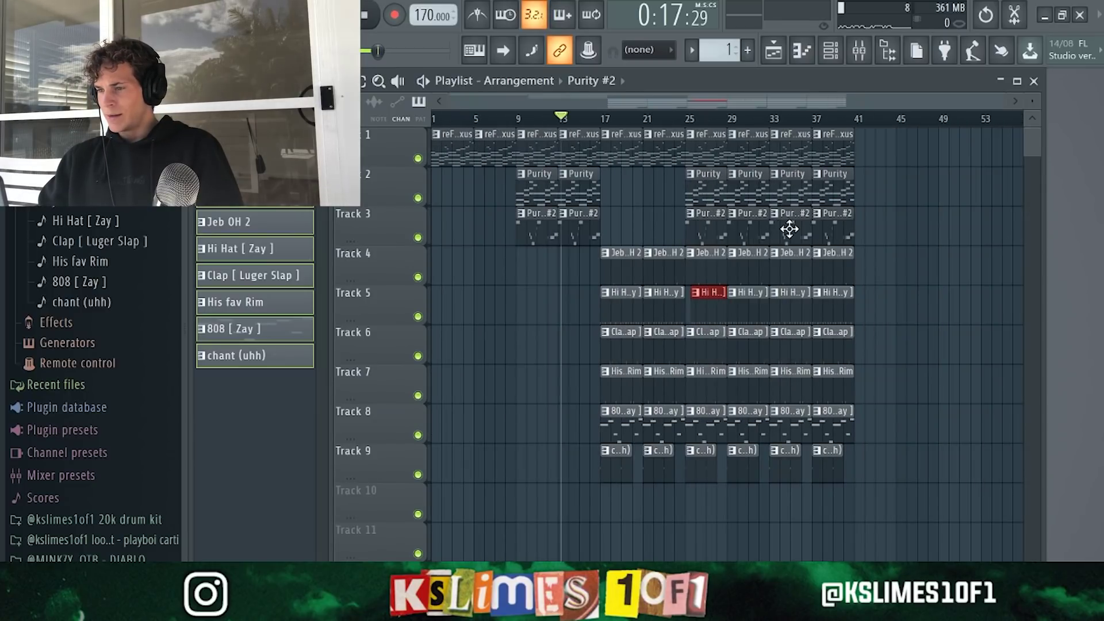
Duplicate bars 33–40 without Purity #2 into bars 41–48 and delete the Hi Hat [ Zay ] clips from bars 33–40.
left_click_drag(857, 483, 783, 134)
key("ctrl+b")
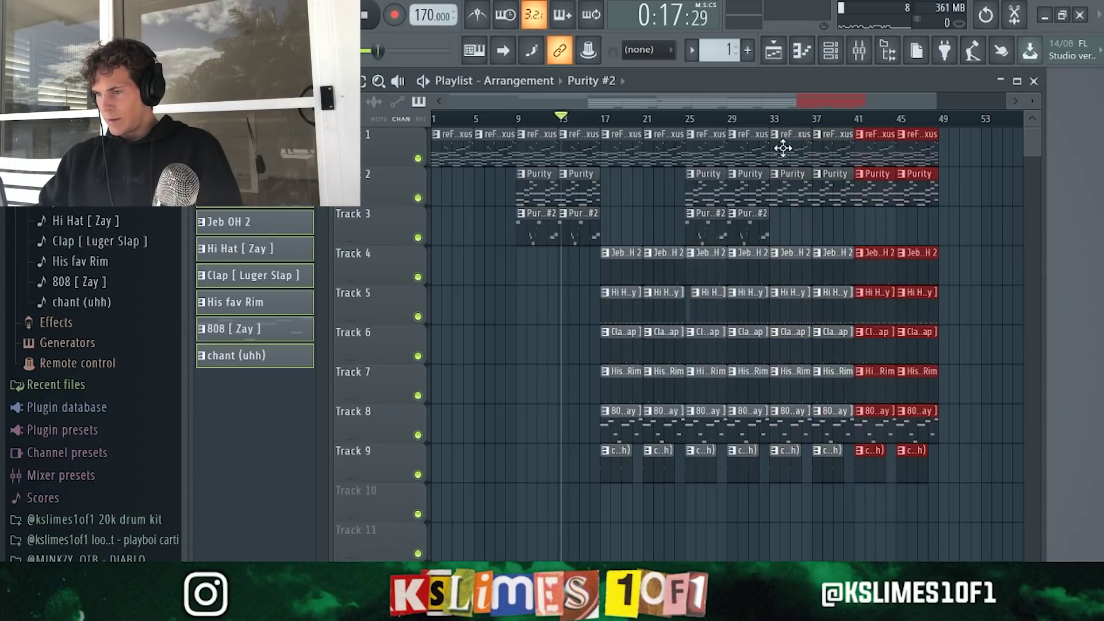
right_click(800, 311)
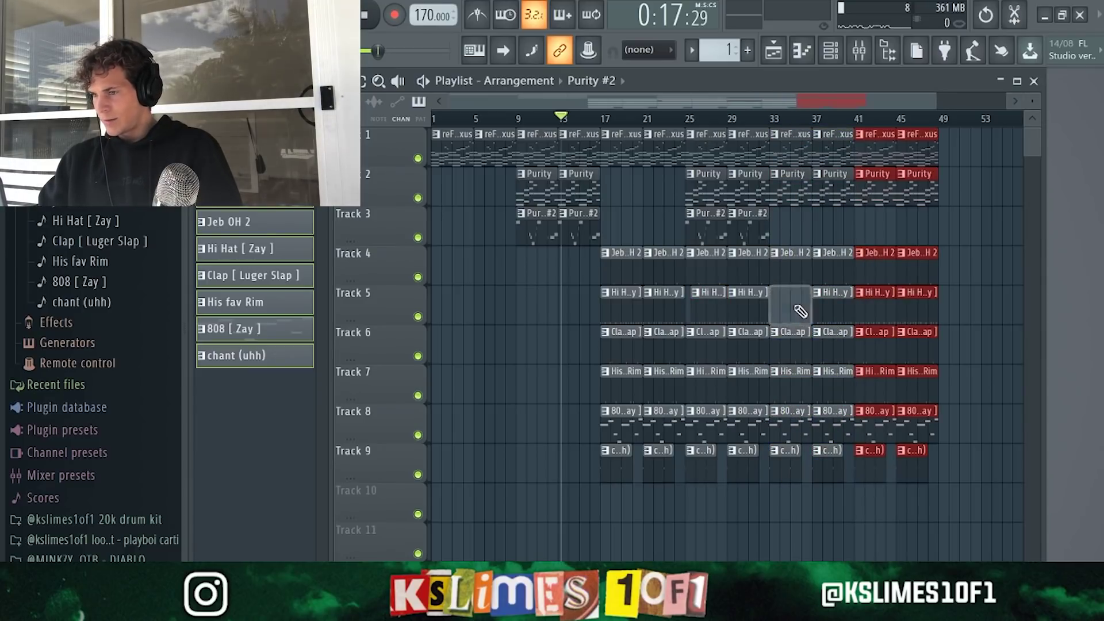
Copy the two Purity #2 clips from bars 25–32 to bars 41–48 and remove Purity from bars 41–48.
left_click(710, 234)
left_click_drag(709, 232, 879, 221)
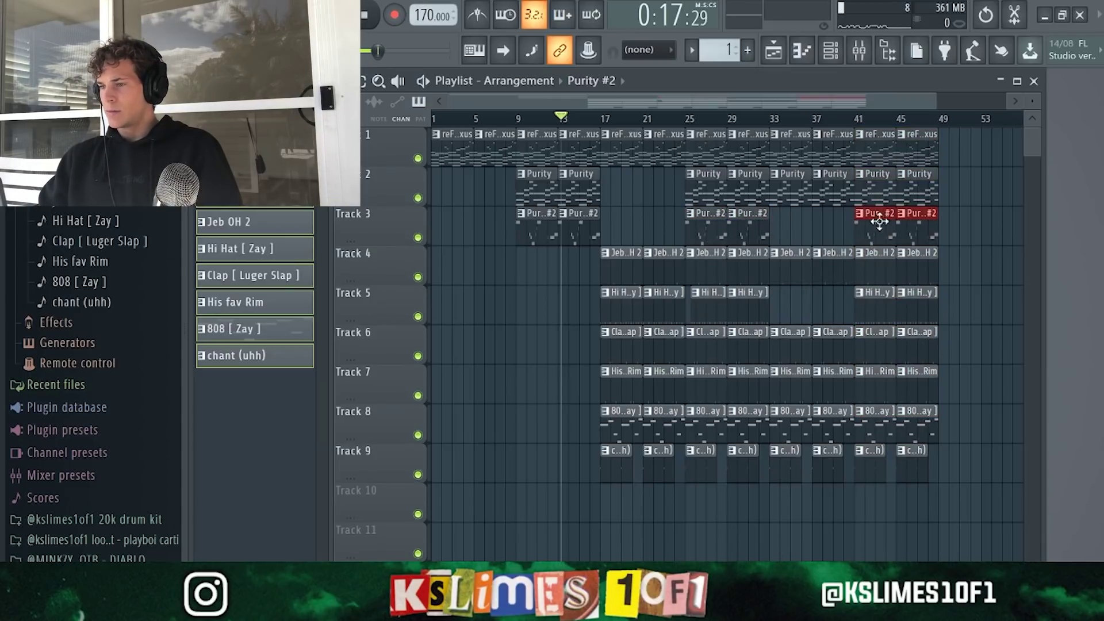
Duplicate the arrangement of bars 9–48 into bars 49–88 and clear the selection.
left_click_drag(956, 481, 526, 123)
key("ctrl+b")
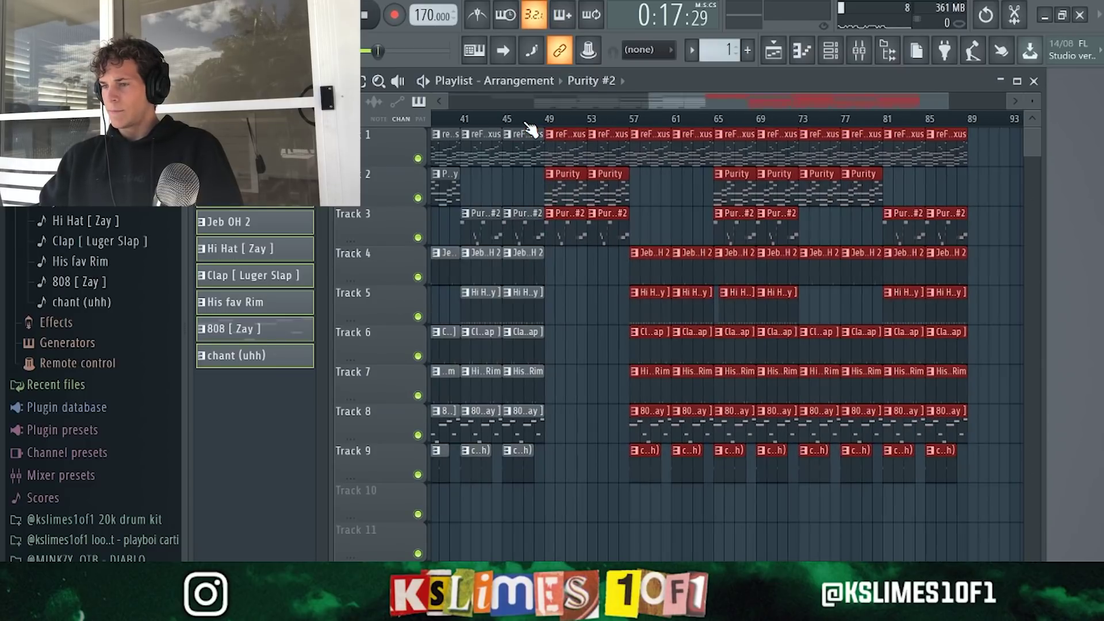
scroll(712, 231, "down", 3)
left_click(601, 120)
key("ctrl+d")
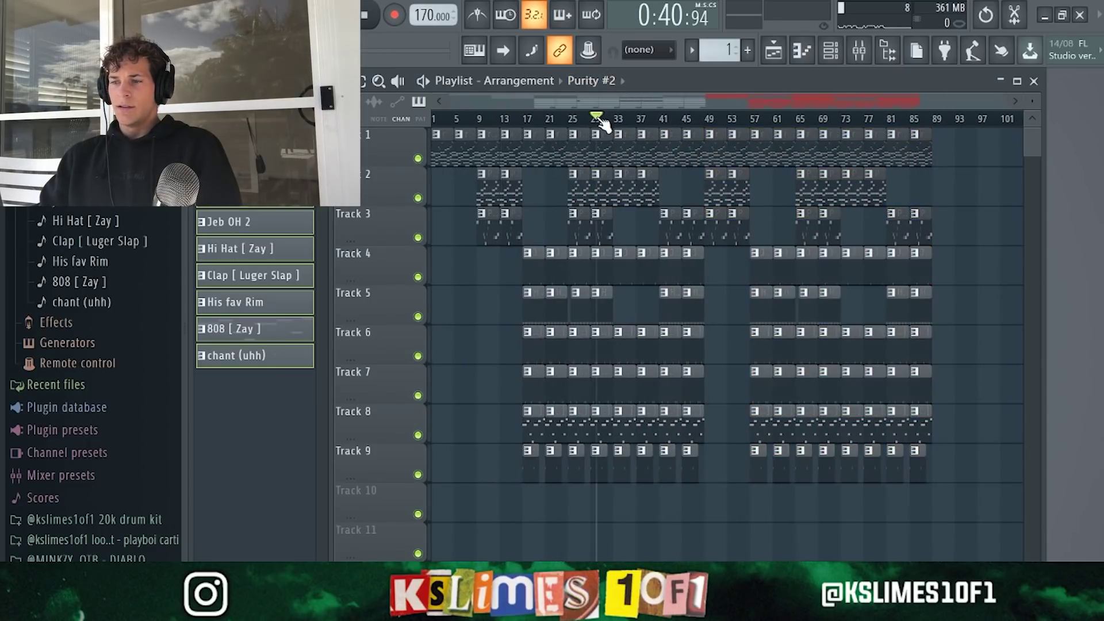
Place the kslimes long tag sample on track 5 so it ends at bar 9, and play the intro.
left_click_drag(600, 120, 400, 142)
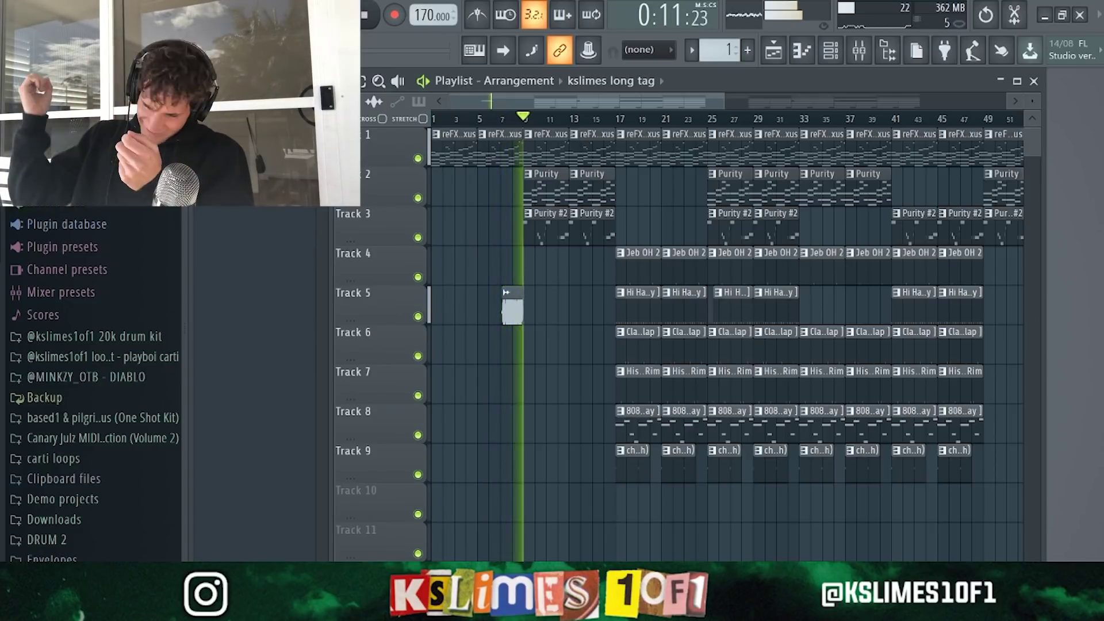
key("space")
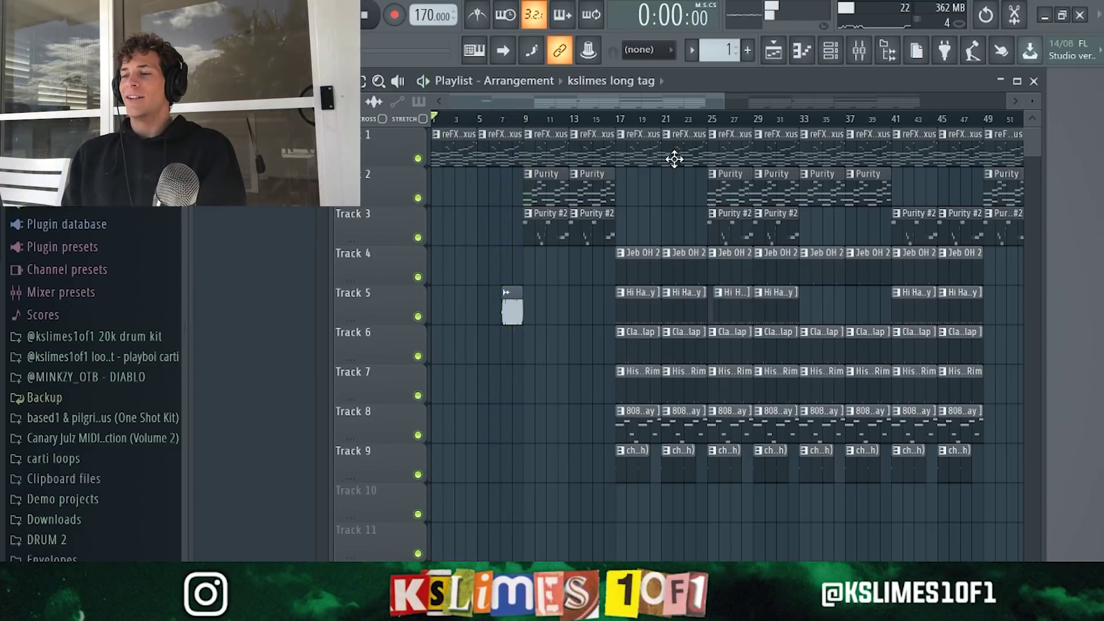
Unmute the Purity and Purity #2 channels and play the song from bar 7.
left_click(832, 53)
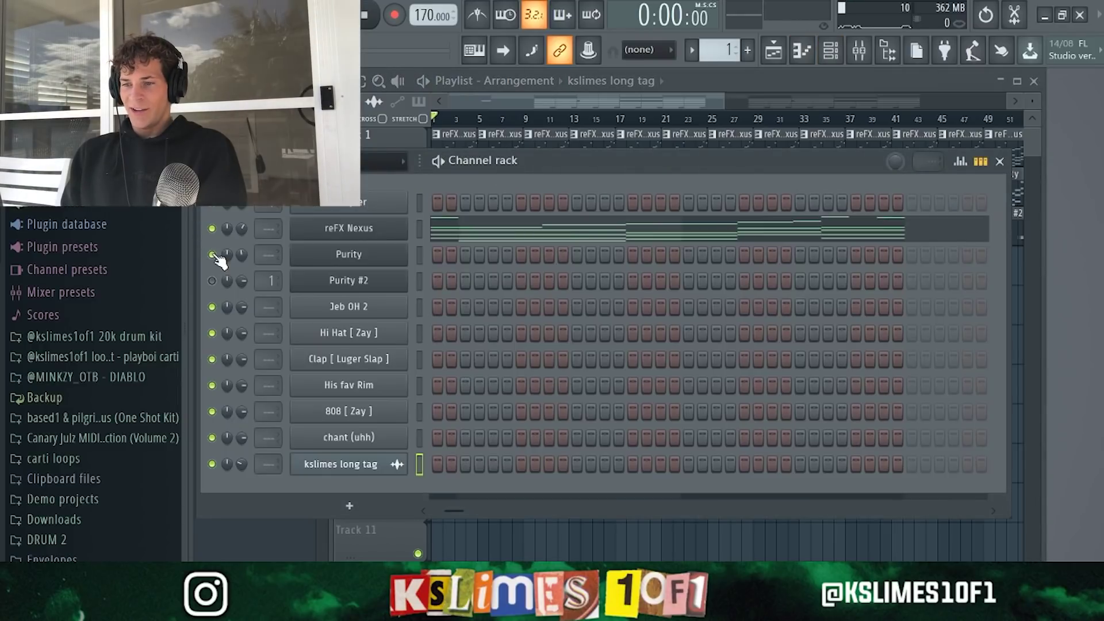
left_click(522, 119)
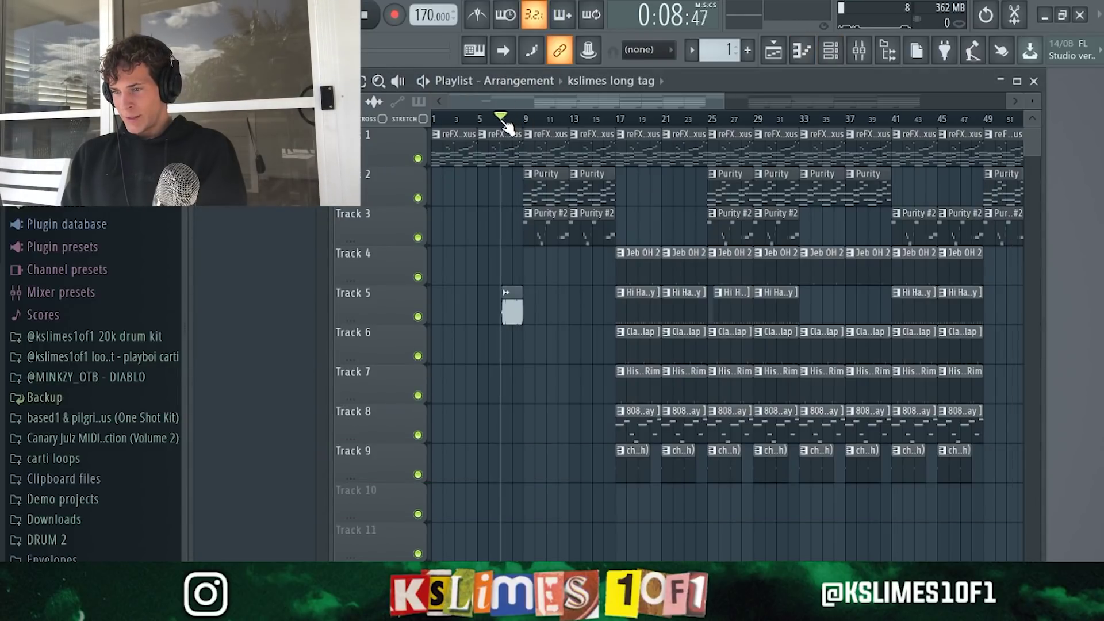
key("space")
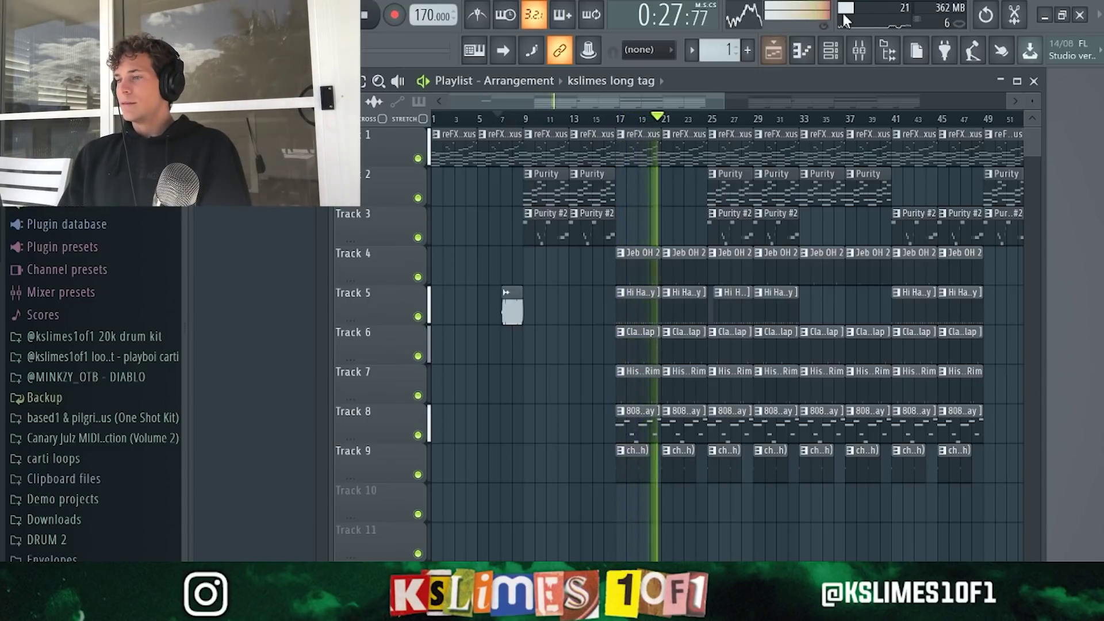
Raise the chant (uhh) channel's volume during playback and dismiss the comment notification.
left_click(830, 50)
left_click_drag(241, 437, 241, 421)
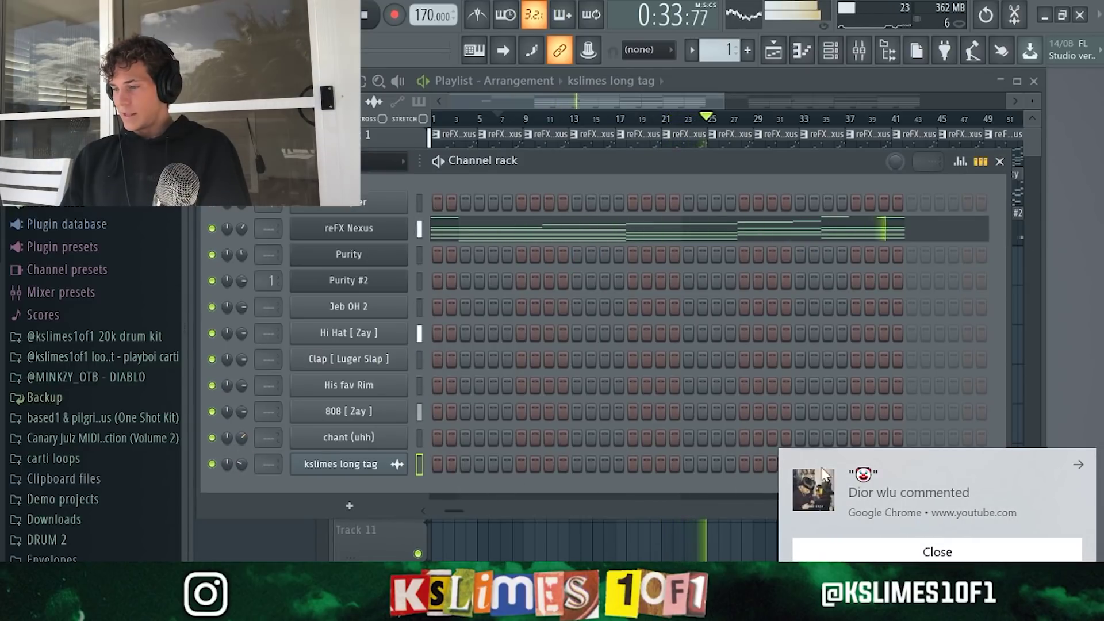
left_click(897, 551)
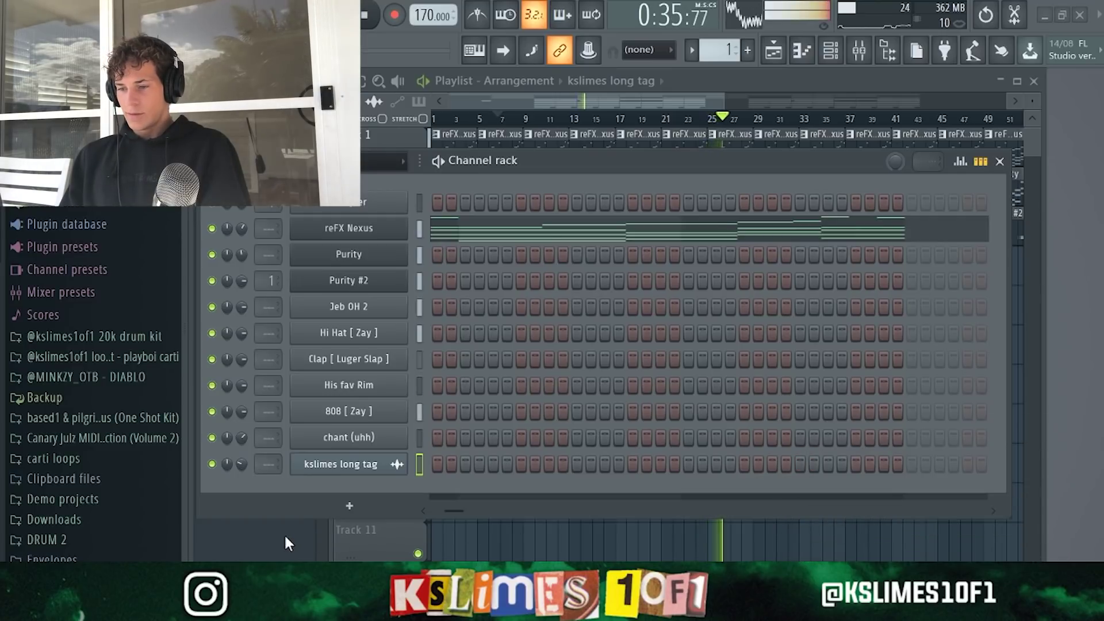
key("F6")
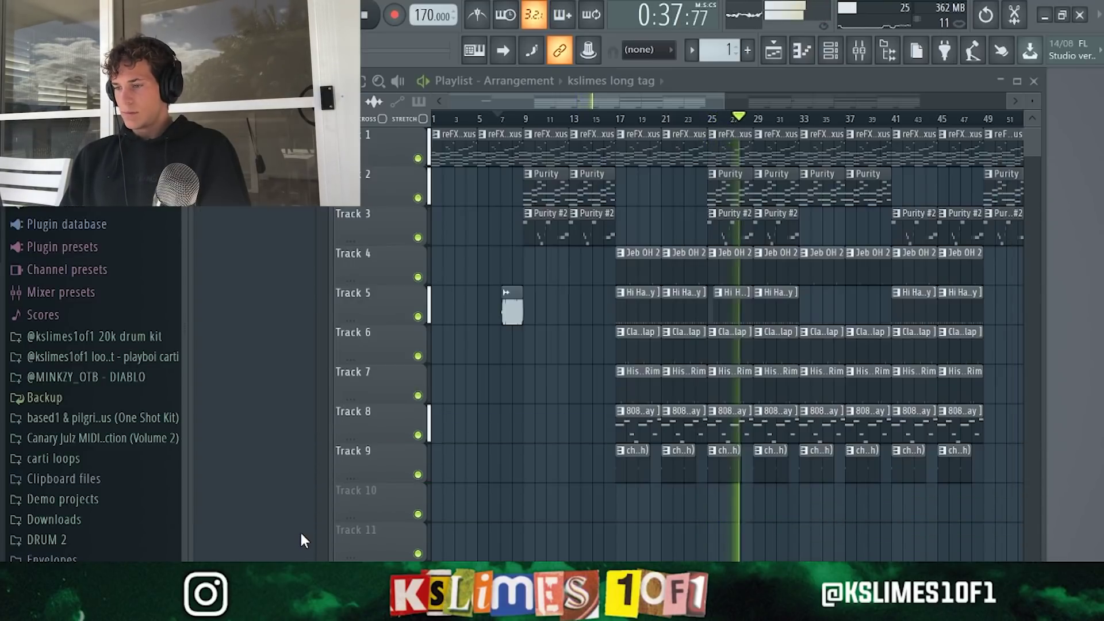